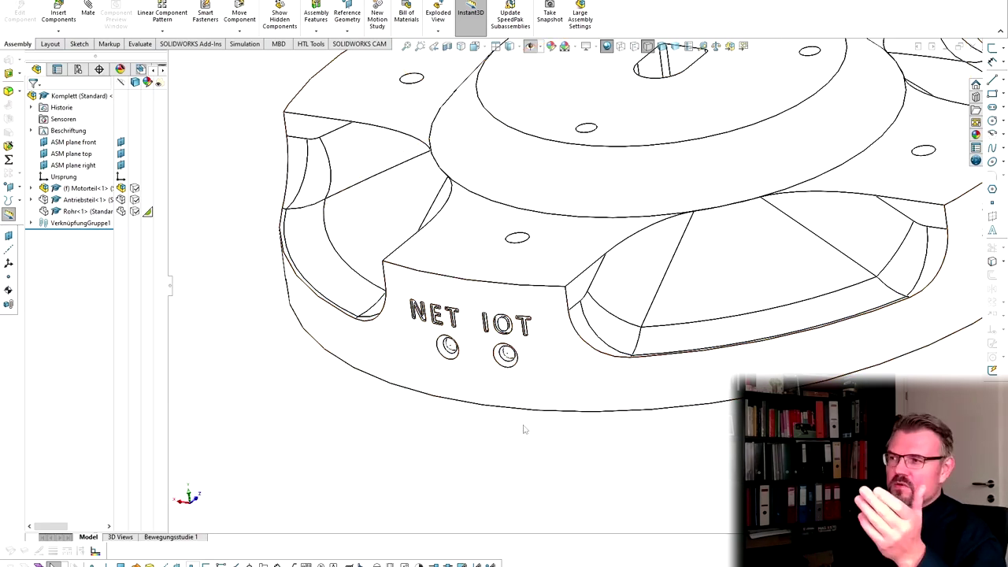
- Examine the underside of the motor housing assembly, focusing on the circuit board pocket, its pin headers, and the neighbouring connector recess
middle_drag(523, 429, 636, 450)
scroll(673, 445, down, 3)
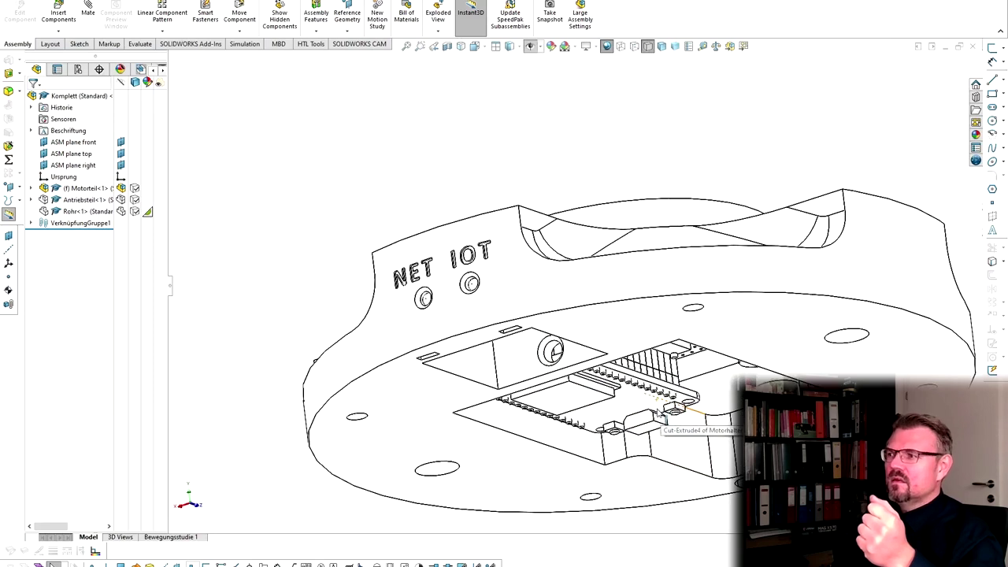
middle_drag(649, 401, 641, 369)
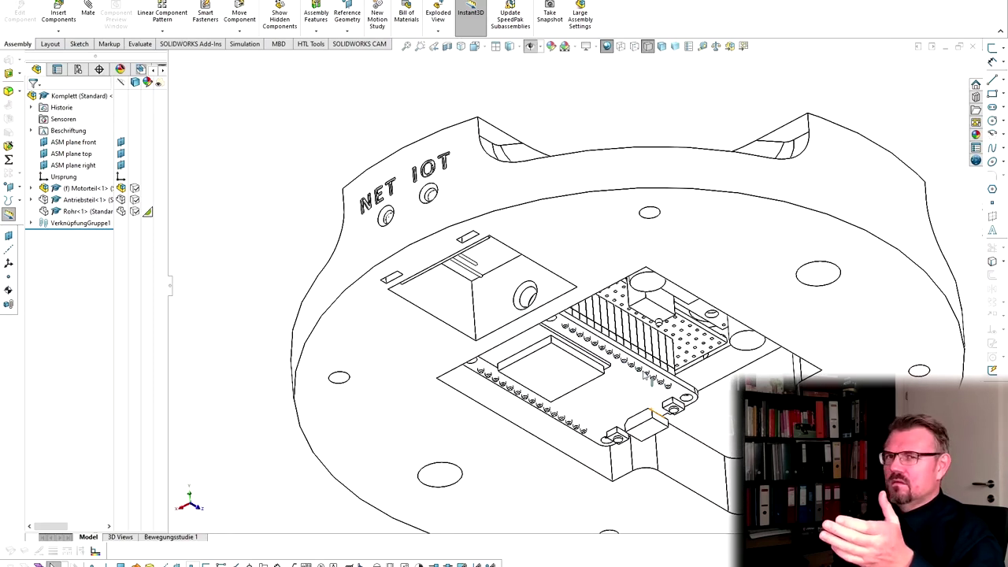
middle_drag(640, 370, 644, 376)
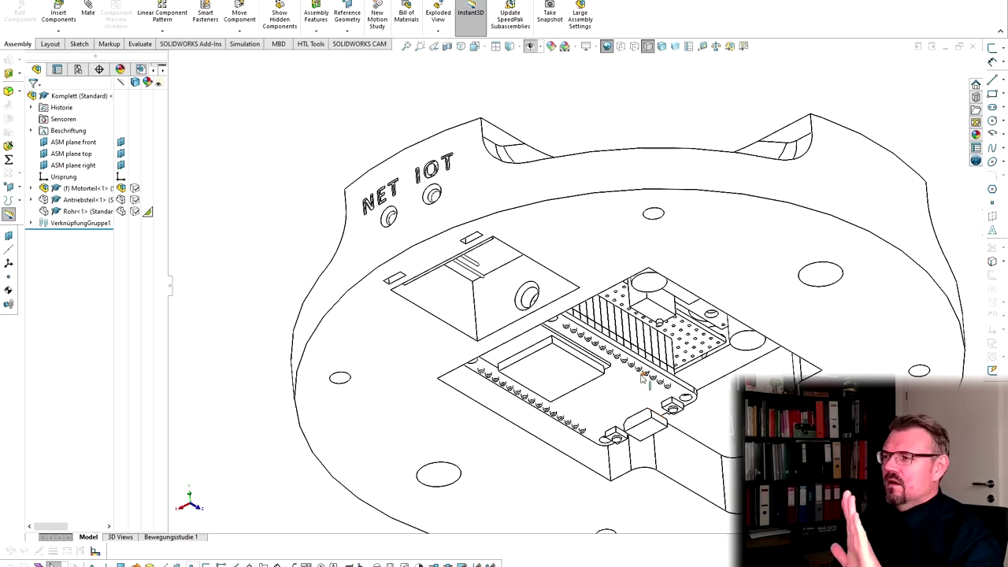
scroll(644, 377, down, 5)
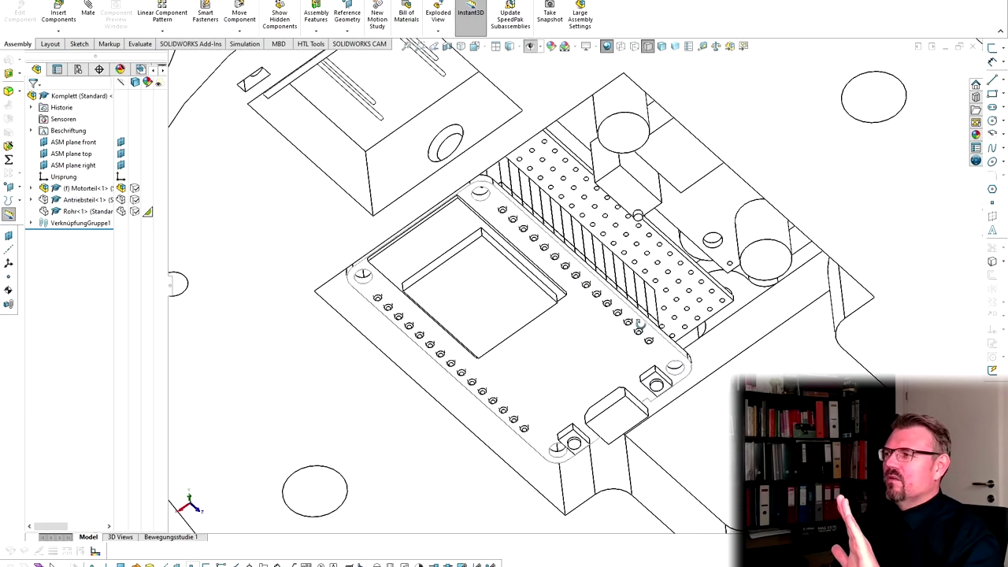
middle_drag(640, 318, 684, 296)
scroll(689, 282, up, 1)
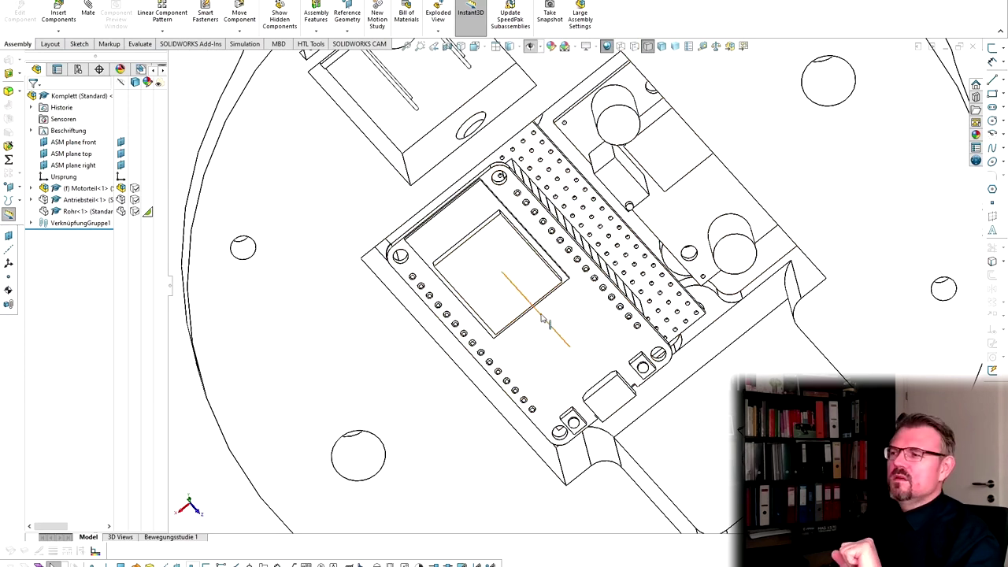
middle_drag(543, 318, 594, 364)
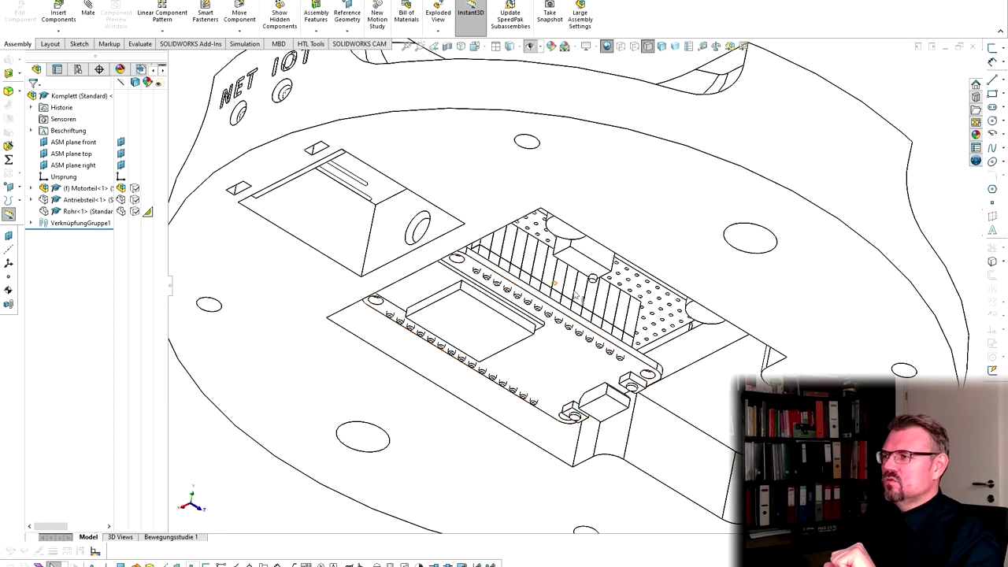
middle_drag(583, 299, 679, 480)
middle_drag(555, 370, 596, 398)
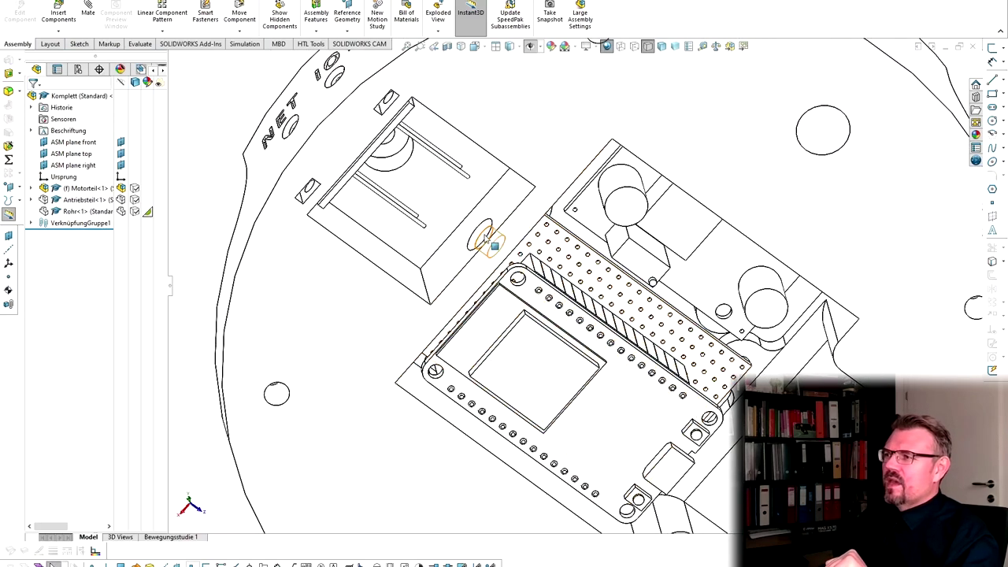
middle_drag(486, 236, 493, 247)
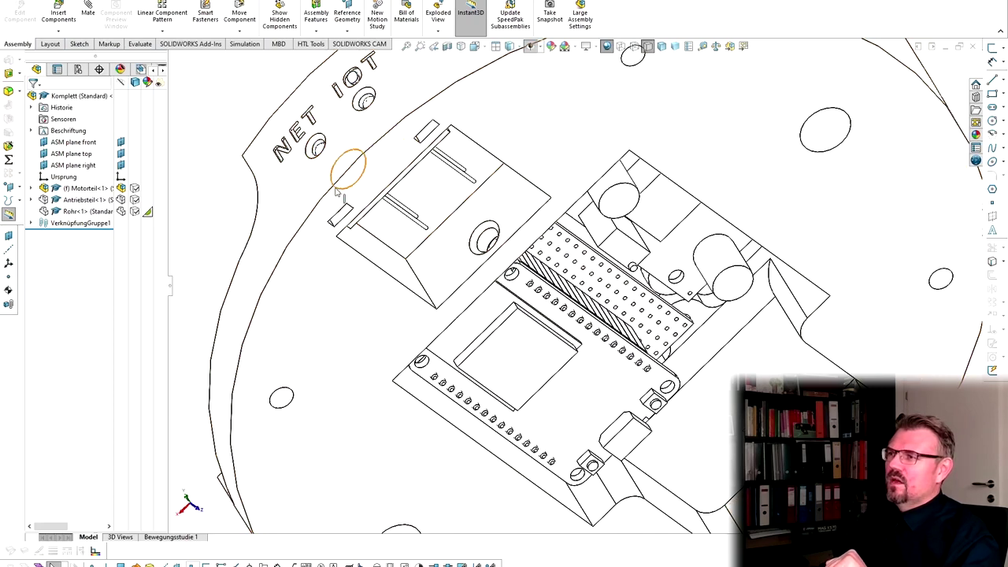
- Examine the connector on the housing's side, then the central opening and screw holes on its upper face
middle_drag(321, 177, 736, 394)
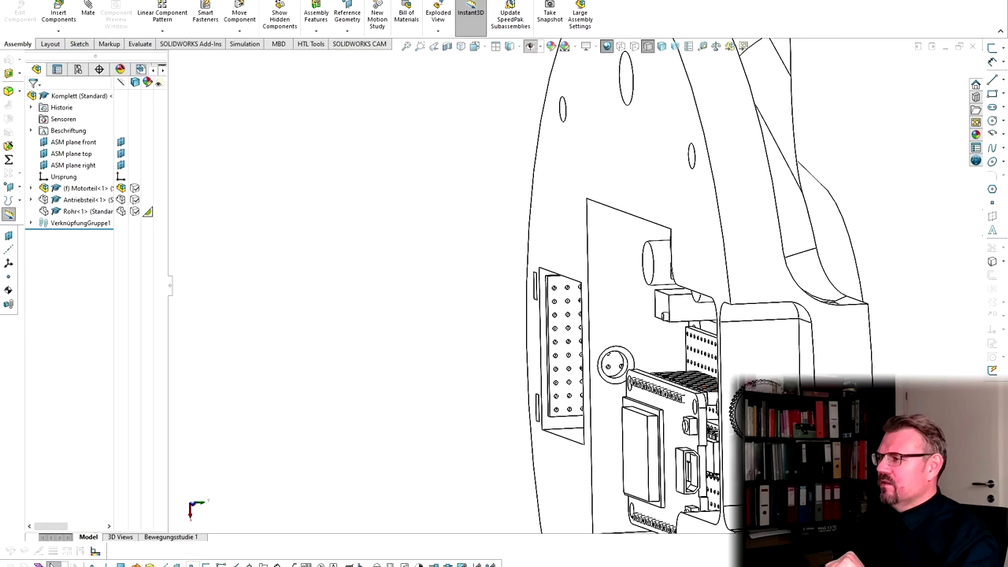
scroll(710, 372, down, 4)
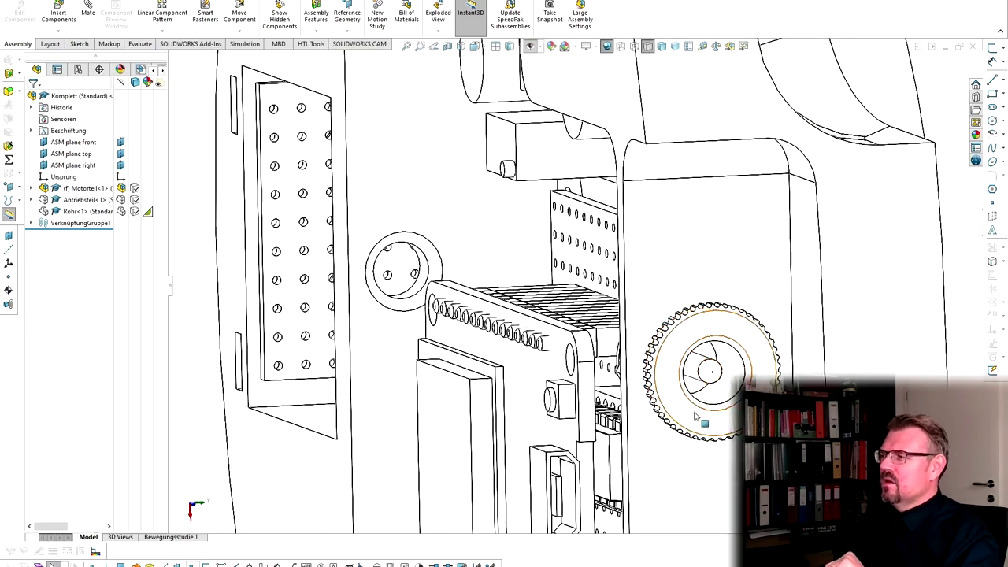
key(f)
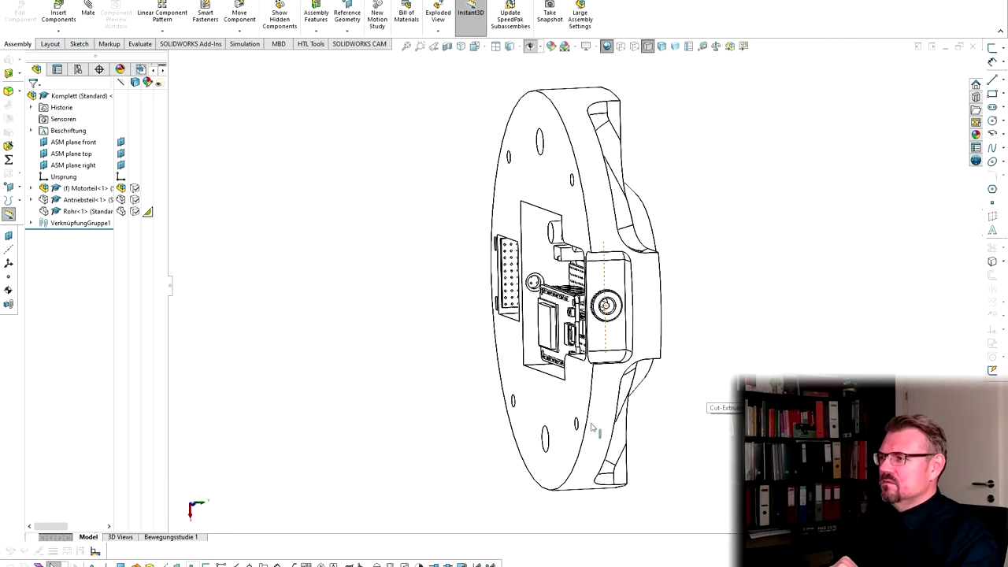
middle_drag(558, 433, 642, 496)
middle_drag(642, 267, 557, 359)
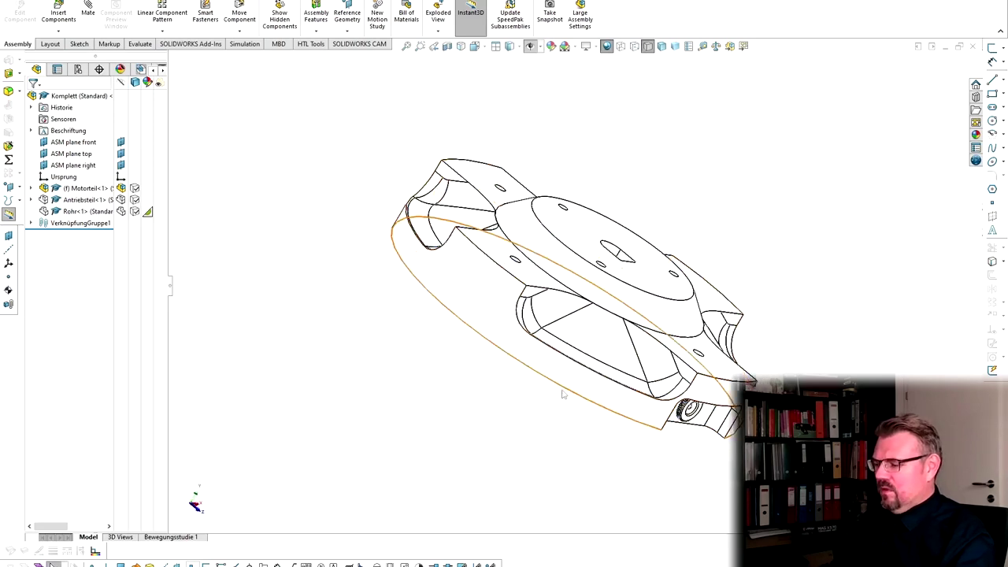
middle_drag(561, 397, 599, 292)
scroll(598, 291, down, 6)
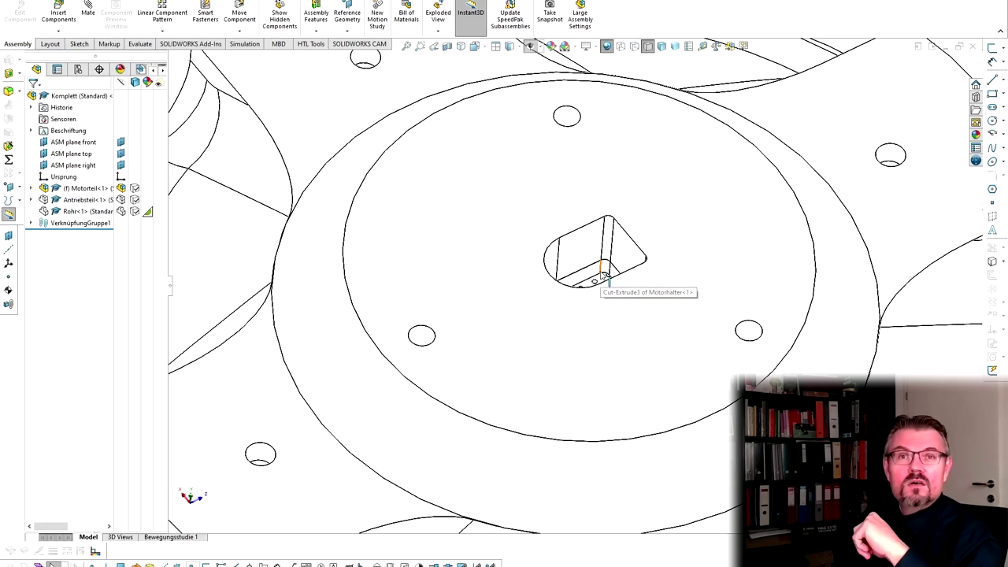
scroll(604, 280, up, 5)
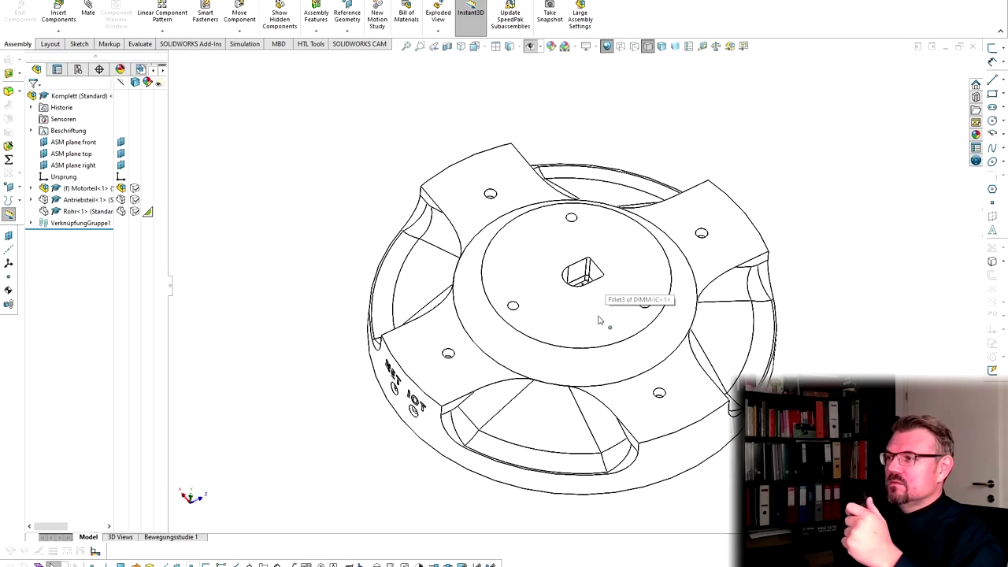
- View the whole assembly in shaded display and return it to the hidden-lines-removed display
middle_drag(598, 319, 723, 104)
click(660, 48)
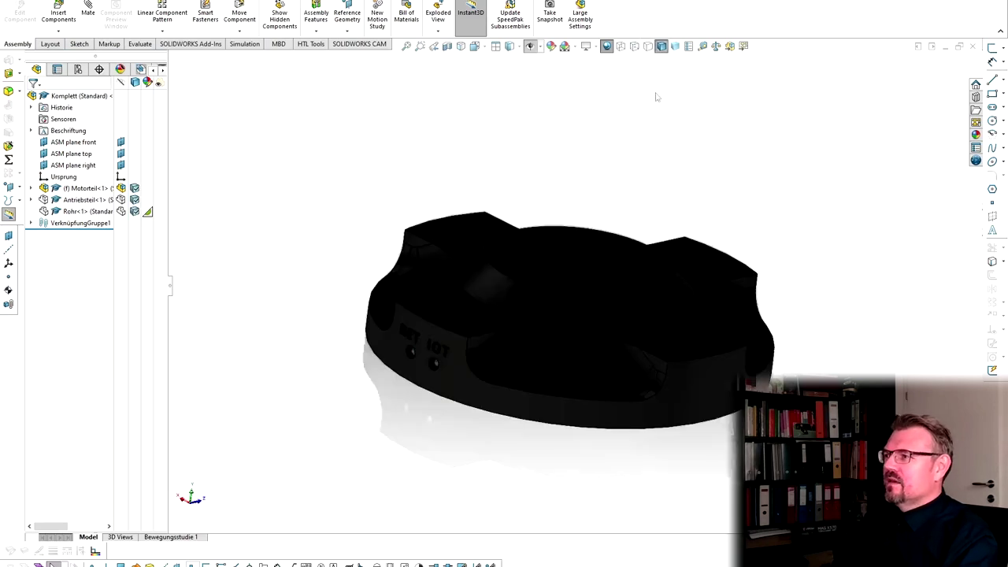
mouse_move(566, 347)
middle_down()
mouse_move(564, 308)
mouse_move(577, 380)
mouse_move(558, 363)
mouse_move(578, 348)
mouse_move(563, 347)
mouse_move(578, 330)
mouse_move(580, 355)
mouse_move(562, 351)
mouse_move(572, 438)
mouse_move(583, 430)
mouse_move(585, 440)
mouse_move(576, 428)
middle_up()
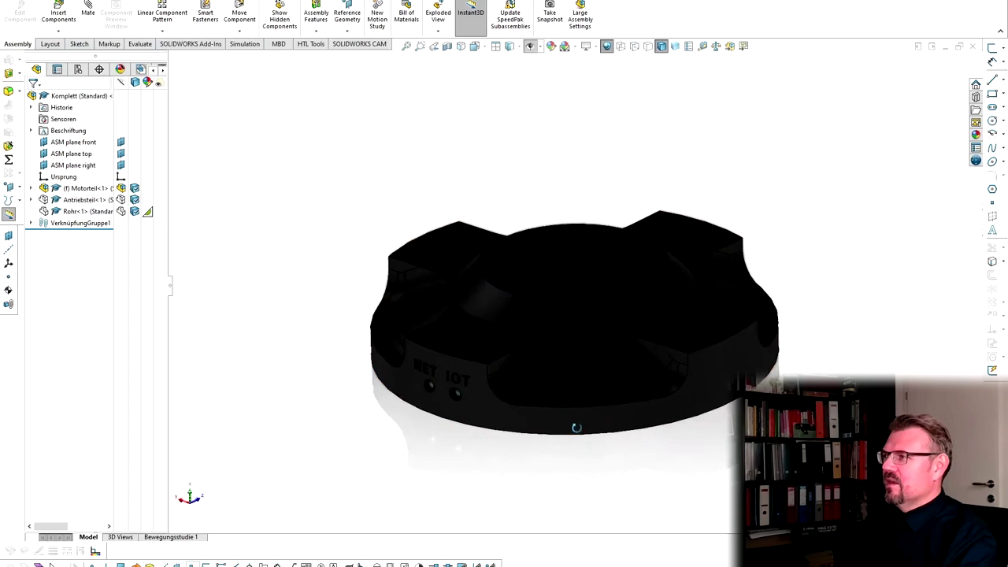
click(647, 45)
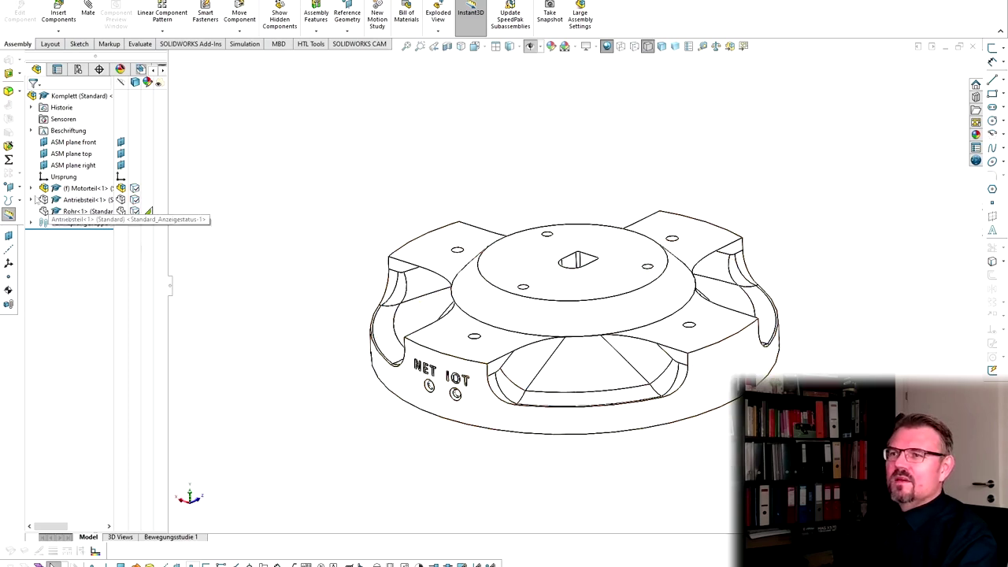
- Expand the Antriebsteil subassembly and show its hidden Motorhuelse component
click(32, 200)
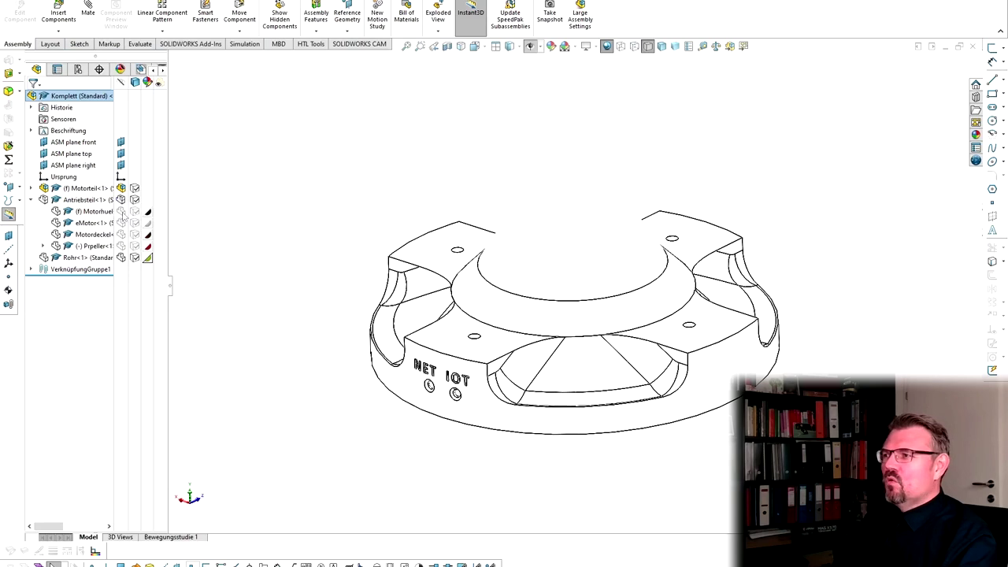
click(121, 213)
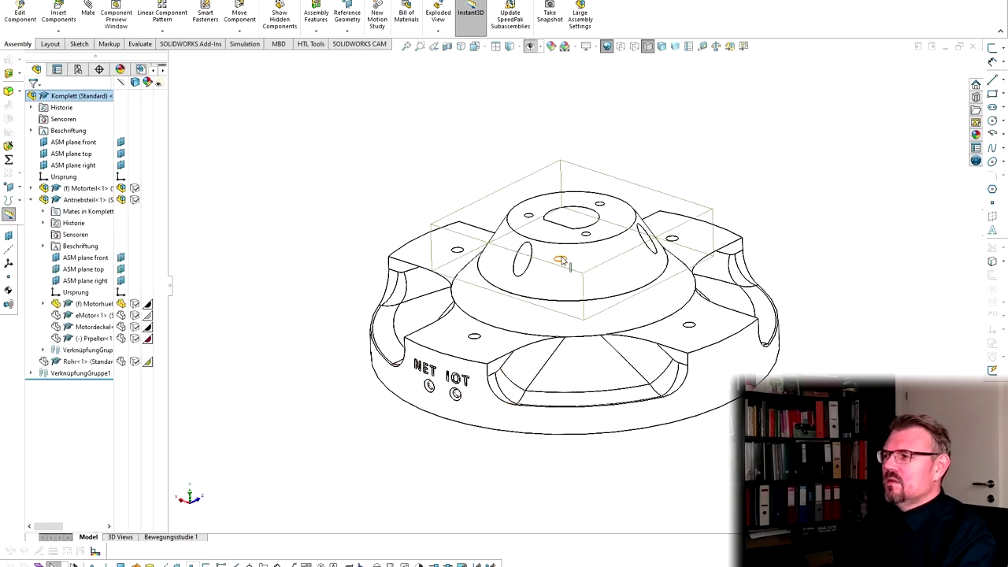
middle_drag(561, 261, 563, 347)
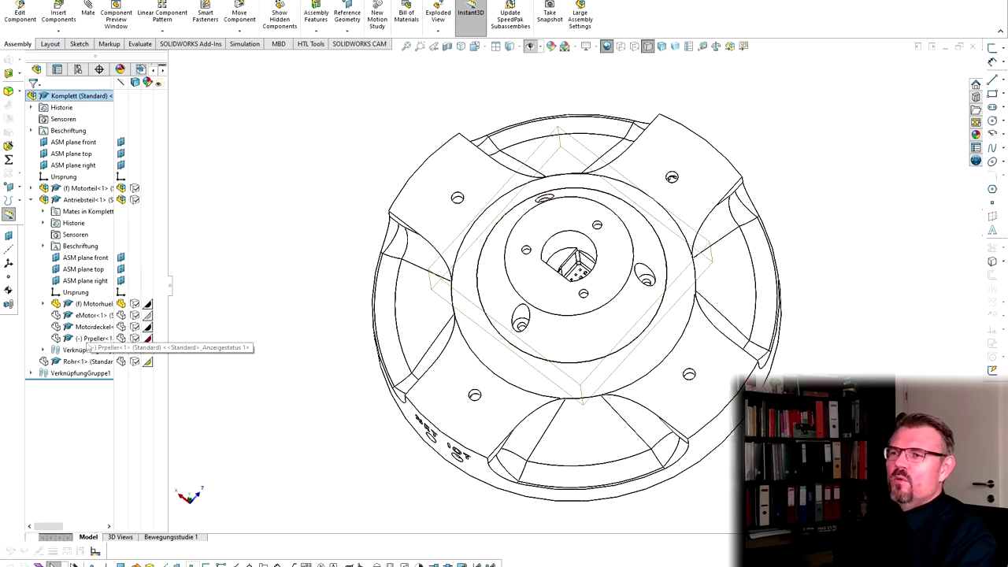
- Show the hidden eMotor component inside the motor sleeve of the Antriebsteil subassembly
click(122, 315)
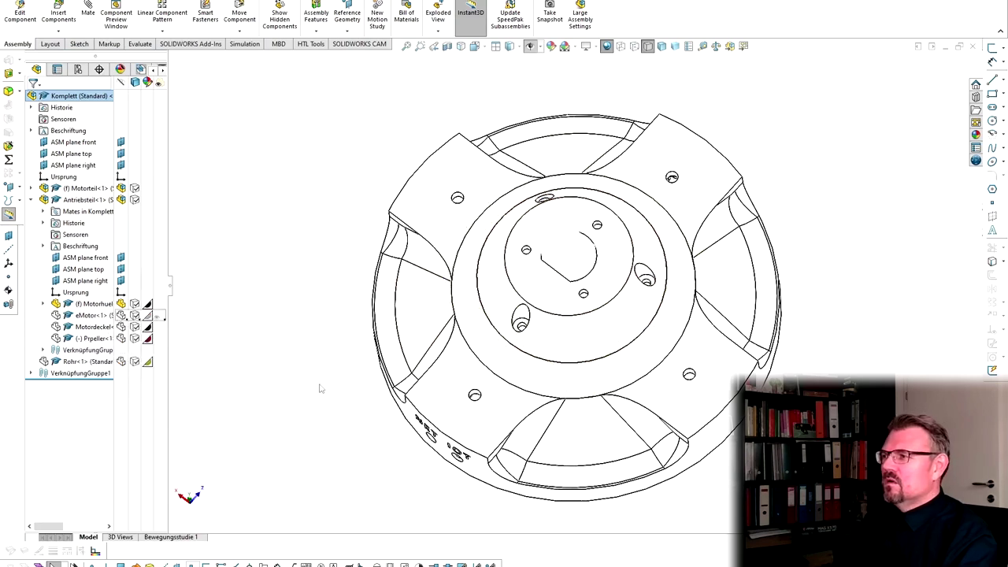
mouse_move(325, 387)
middle_down()
mouse_move(377, 373)
mouse_move(370, 355)
mouse_move(329, 388)
mouse_move(332, 378)
middle_up()
scroll(554, 258, down, 6)
middle_drag(553, 290, 553, 203)
middle_drag(592, 240, 587, 262)
click(587, 262)
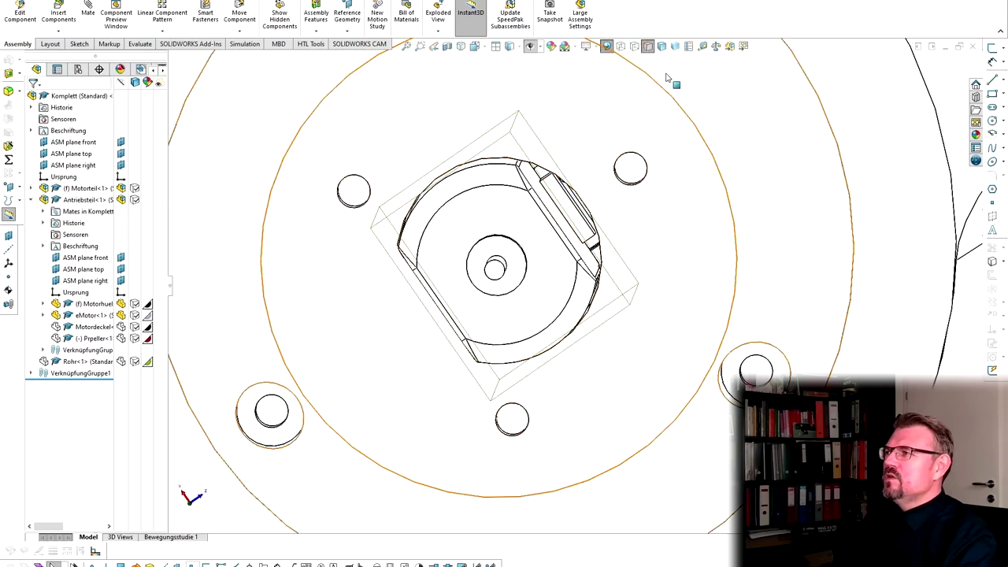
- Inspect how the motor sits in its sleeve using shaded display, and return to hidden-lines-removed display
click(663, 47)
mouse_move(636, 245)
middle_down()
mouse_move(630, 208)
mouse_move(607, 234)
mouse_move(625, 252)
mouse_move(640, 241)
mouse_move(632, 258)
middle_up()
scroll(607, 234, down, 1)
scroll(639, 289, down, 1)
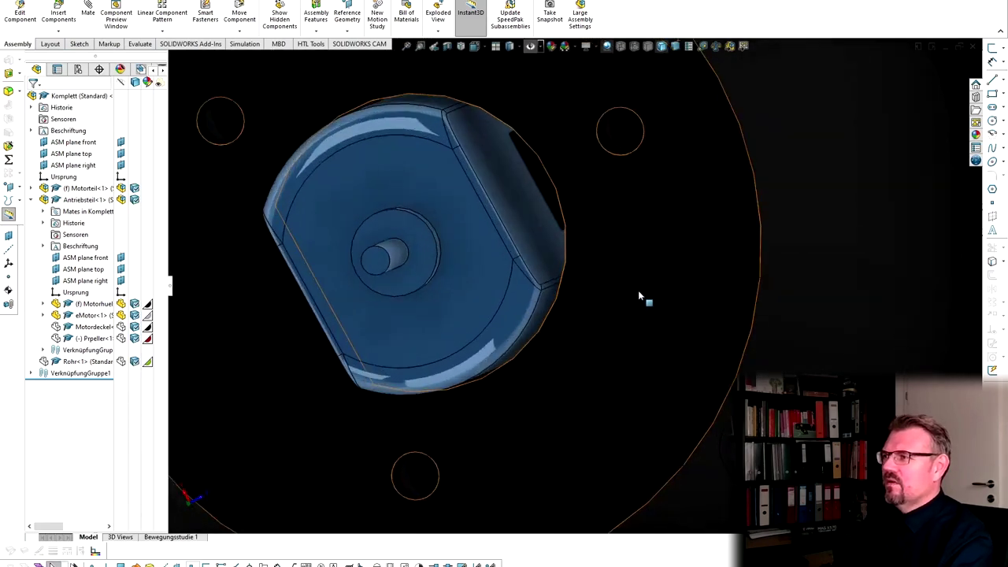
scroll(638, 290, up, 5)
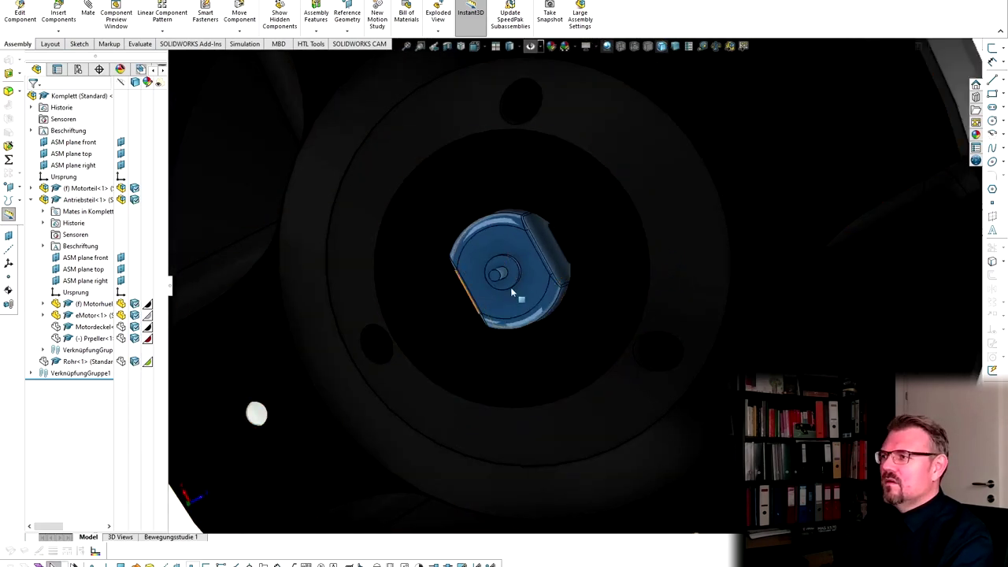
click(592, 269)
middle_drag(583, 293, 594, 210)
scroll(592, 197, up, 2)
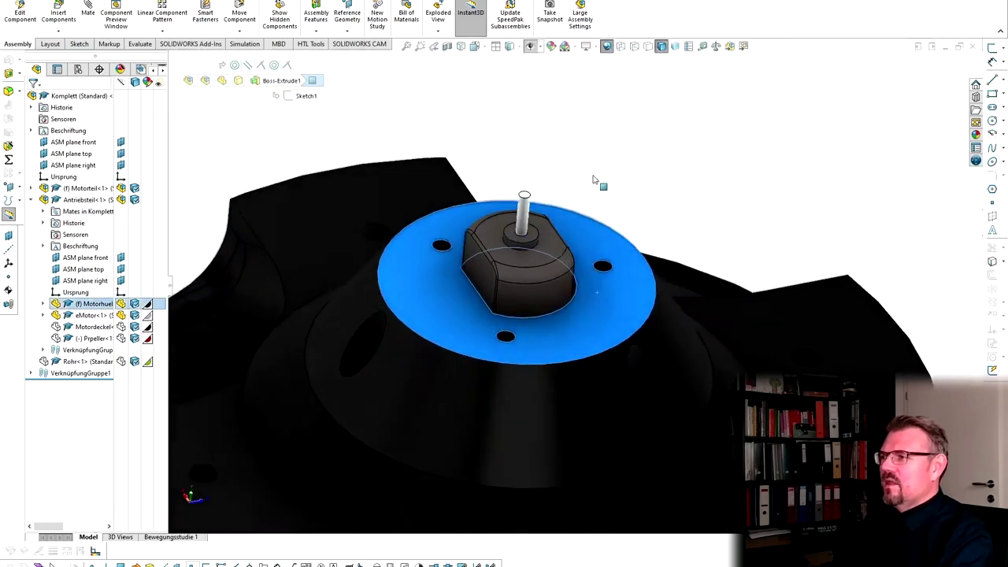
middle_drag(540, 441, 549, 293)
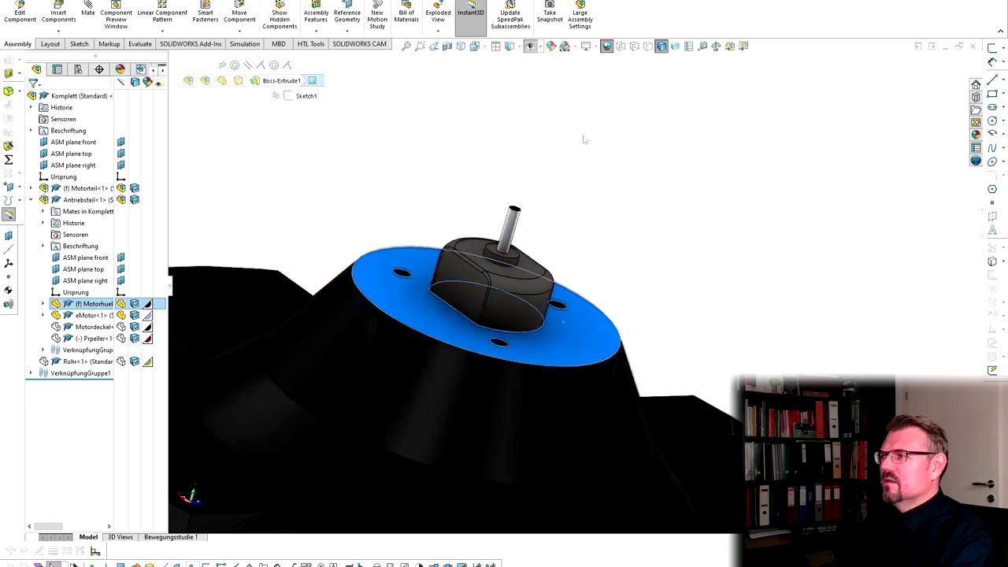
click(647, 45)
mouse_move(589, 209)
middle_down()
mouse_move(475, 189)
mouse_move(512, 317)
middle_up()
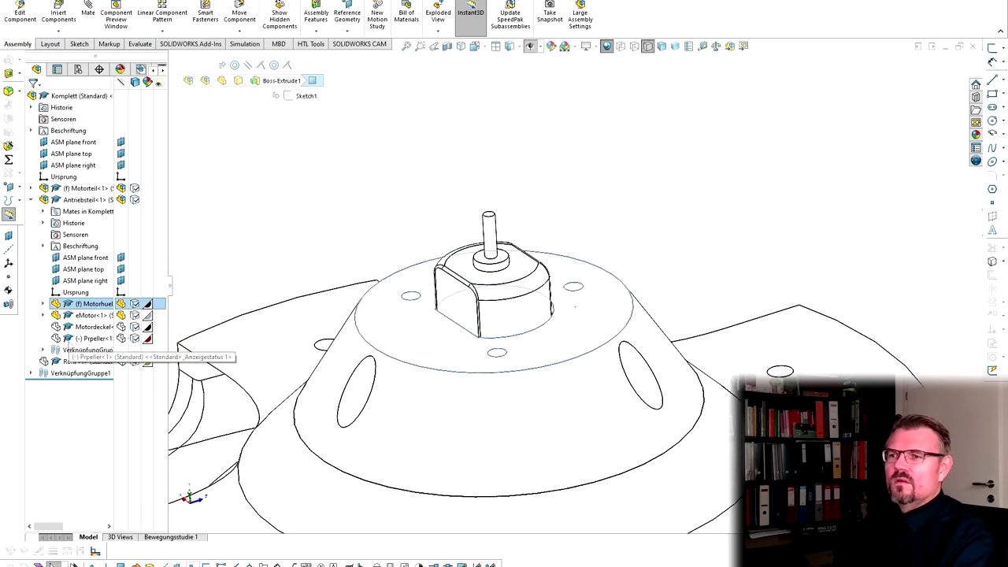
- Show the hidden Motordeckel component over the motor in the Antriebsteil subassembly
click(121, 327)
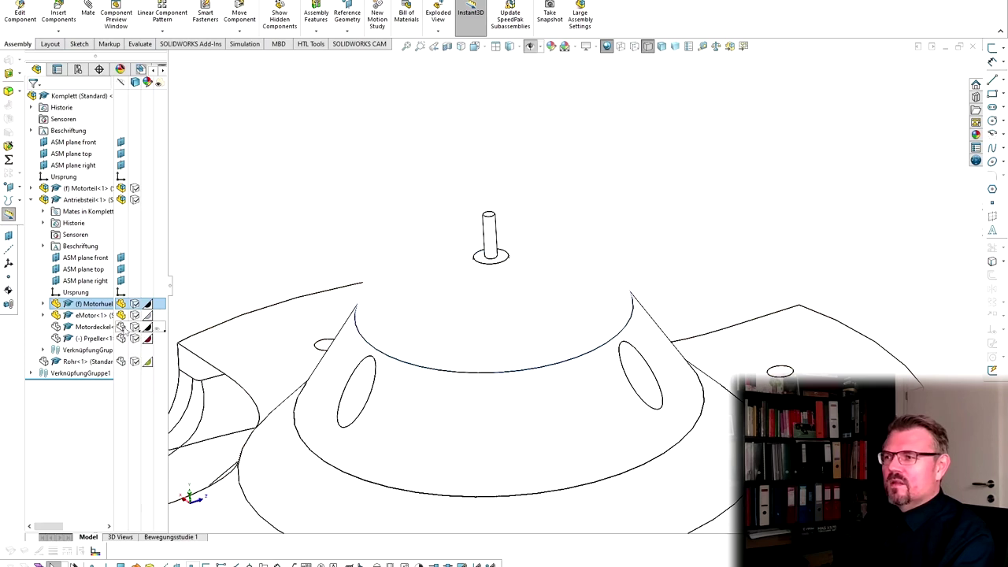
click(123, 328)
middle_drag(365, 331, 373, 299)
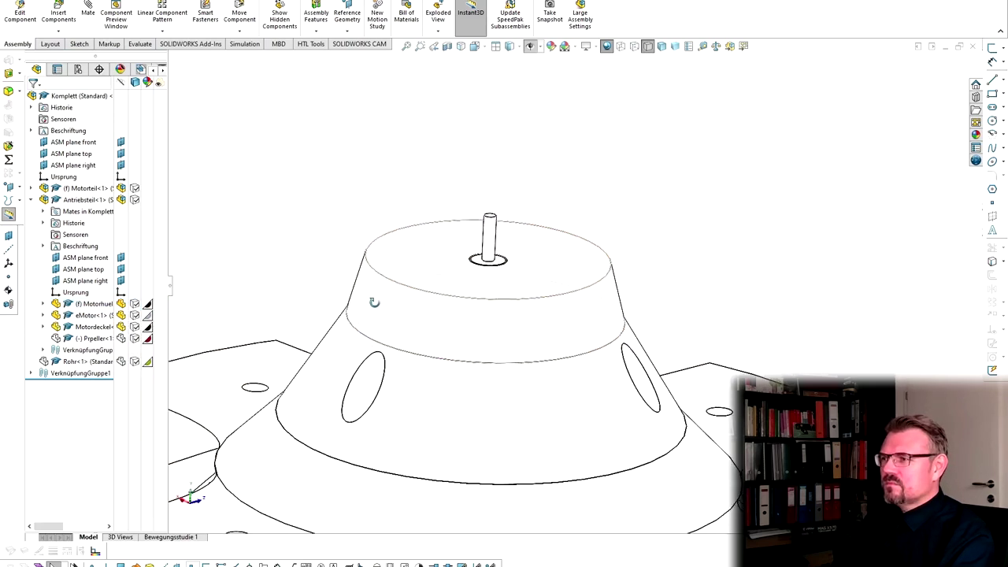
middle_drag(772, 319, 754, 341)
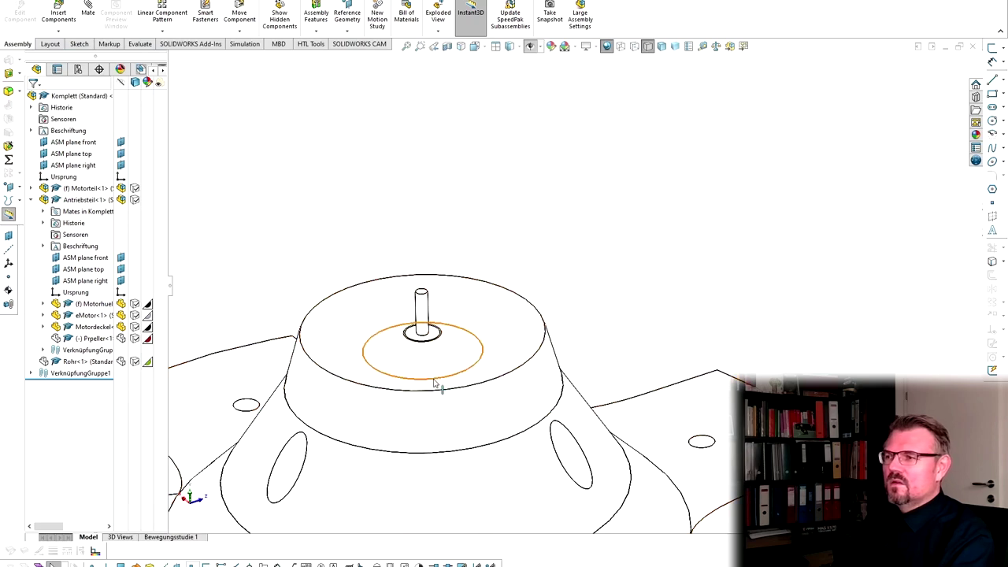
middle_drag(438, 385, 441, 464)
scroll(487, 423, up, 2)
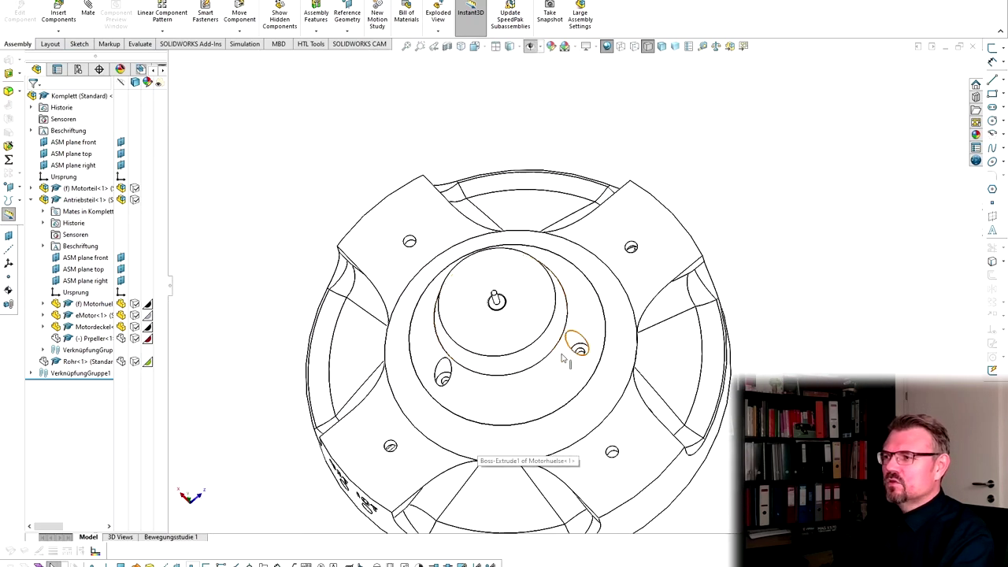
middle_drag(475, 428, 482, 378)
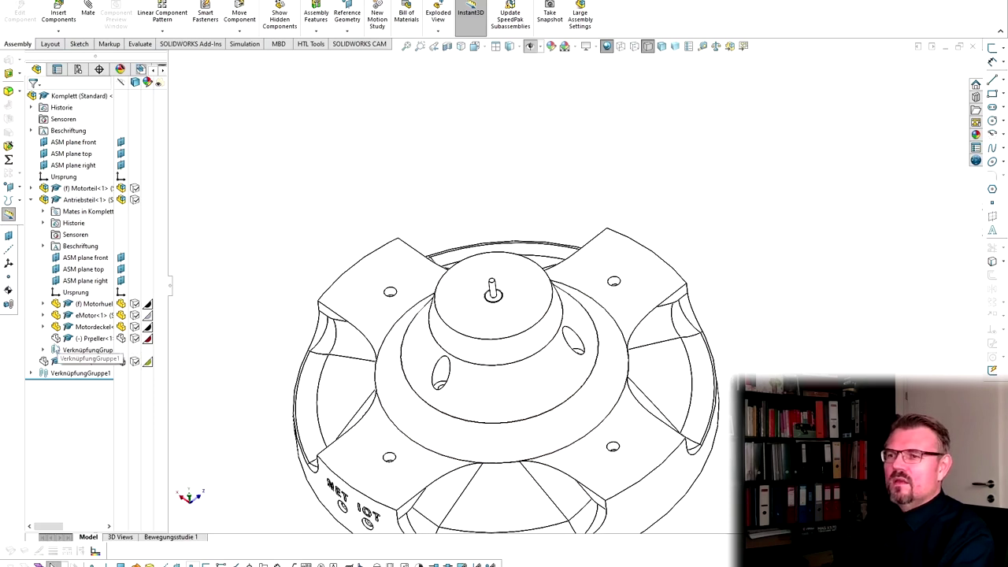
- Show the hidden Prpeller component on the motor shaft in the Antriebsteil subassembly
click(56, 339)
click(120, 340)
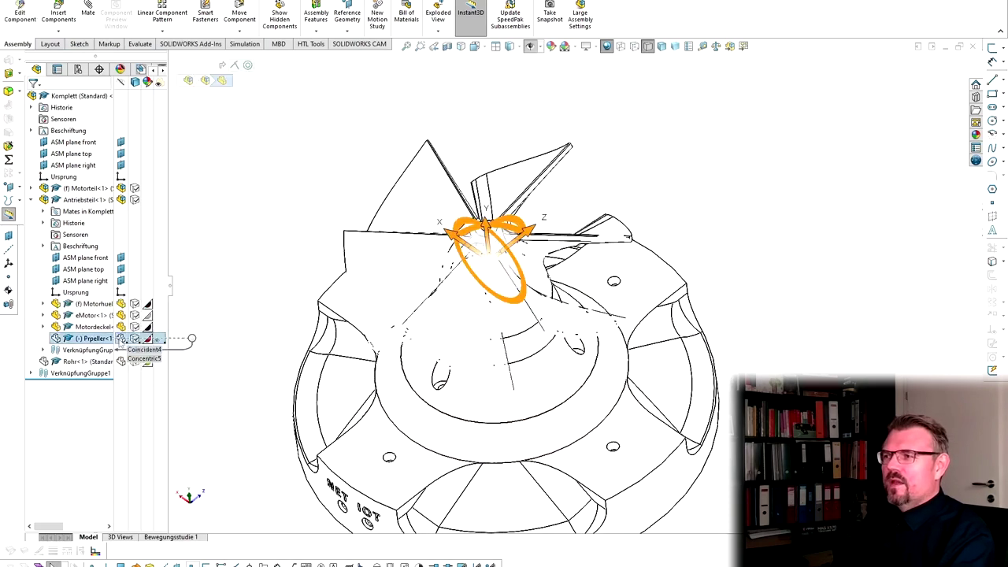
click(226, 388)
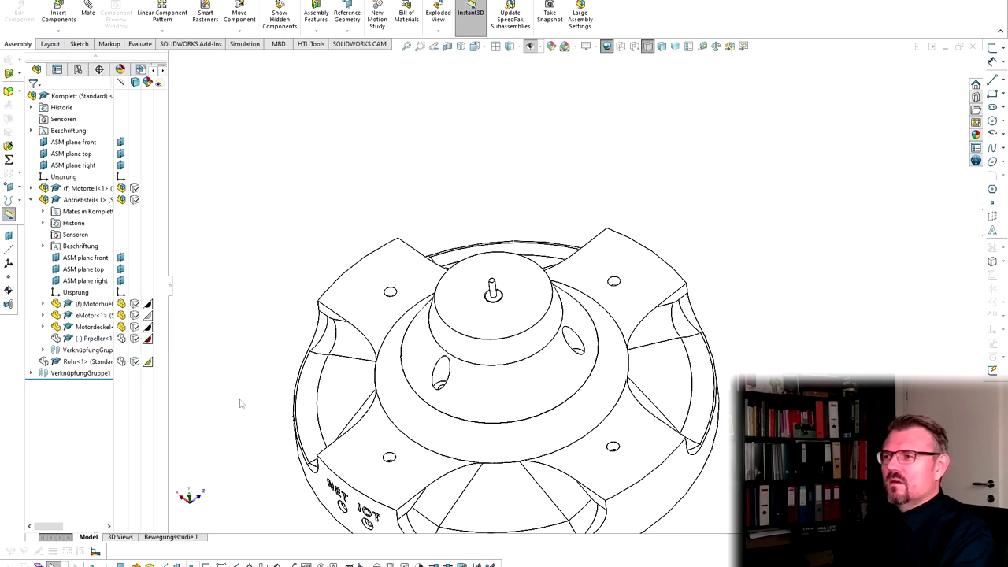
middle_drag(235, 389, 229, 355)
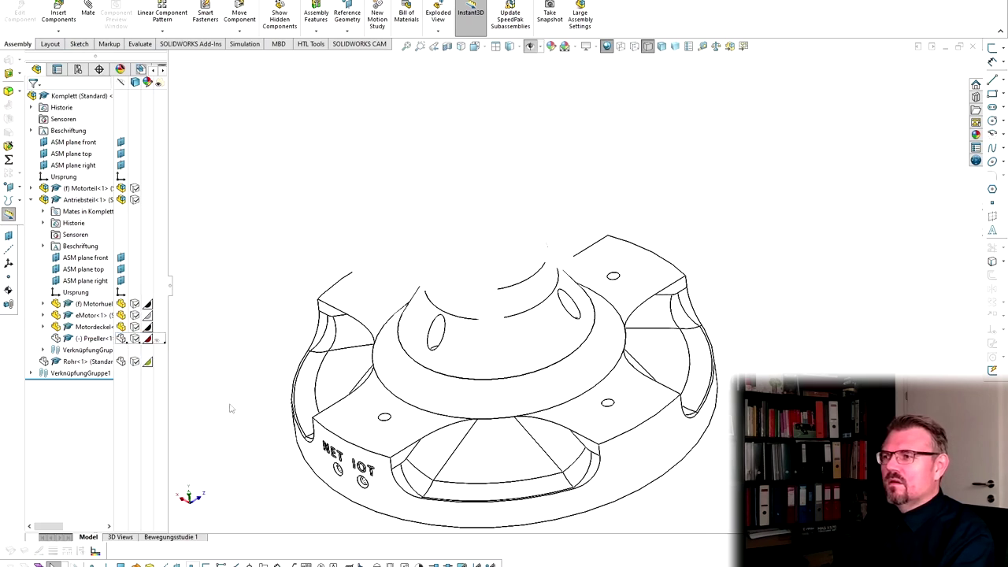
mouse_move(234, 407)
middle_down()
mouse_move(235, 306)
mouse_move(244, 430)
mouse_move(227, 370)
mouse_move(234, 315)
mouse_move(234, 355)
middle_up()
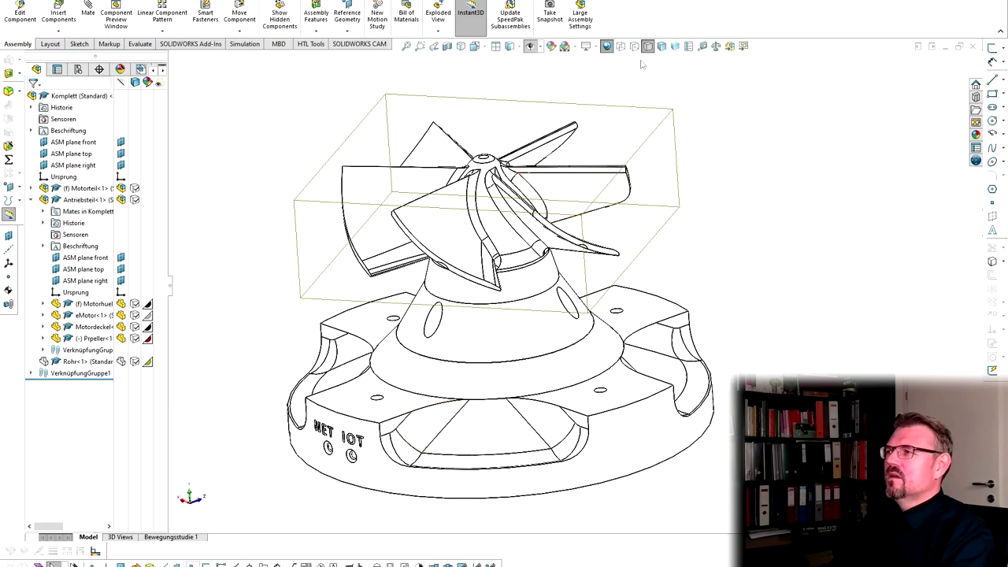
- Switch the assembly to shaded display and inspect the propeller mounted above the motor housing from several sides
click(662, 47)
middle_drag(716, 372, 745, 328)
middle_drag(718, 252, 792, 341)
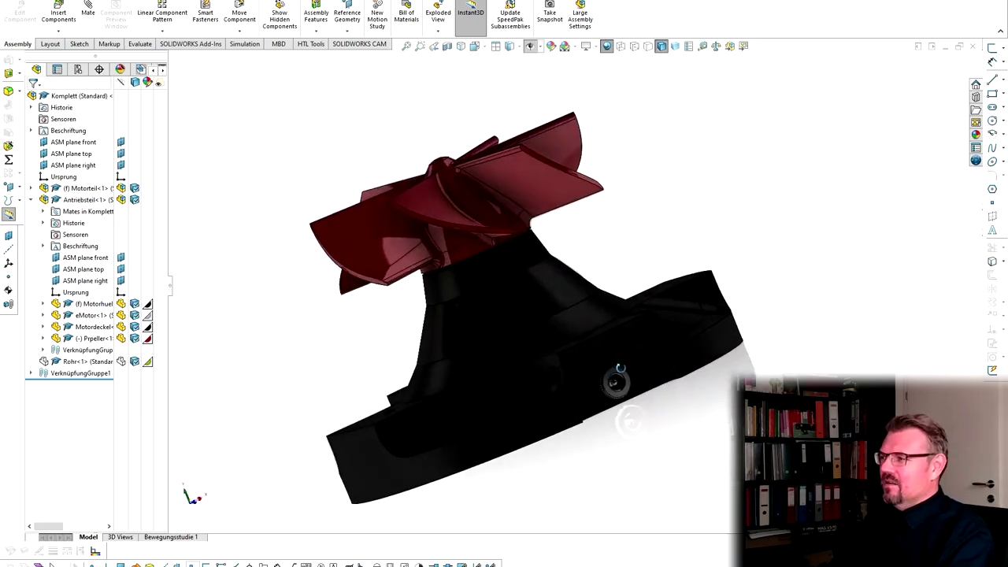
middle_drag(617, 370, 828, 362)
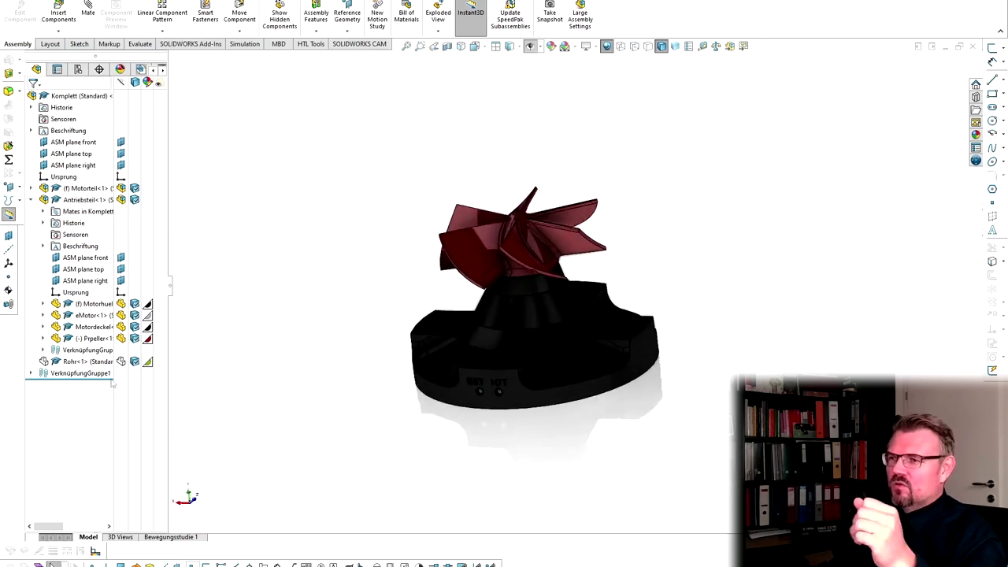
- Show the hidden Rohr component enclosing the propeller and drive unit
key(shift+Tab)
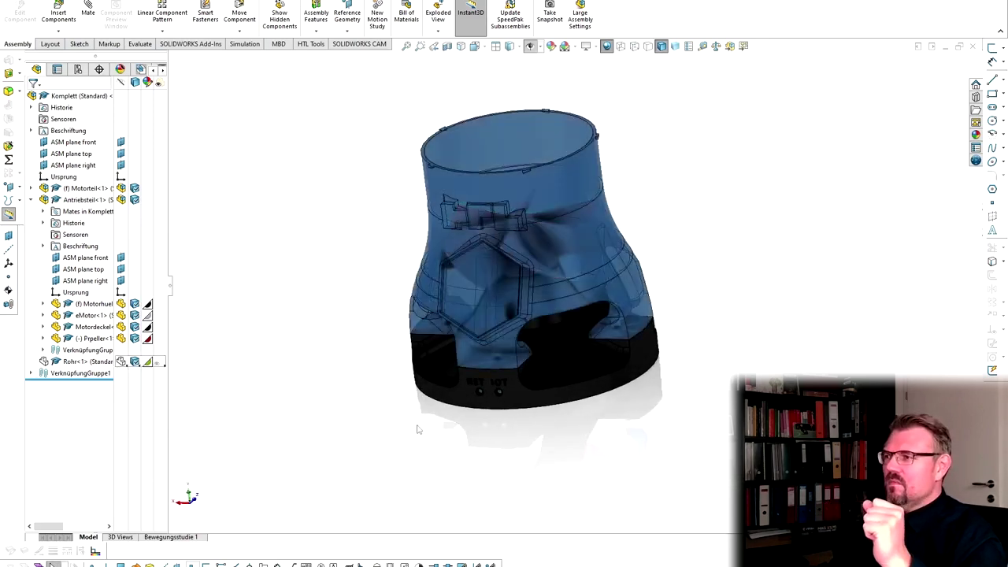
middle_drag(377, 431, 395, 529)
scroll(525, 234, down, 2)
scroll(526, 236, up, 3)
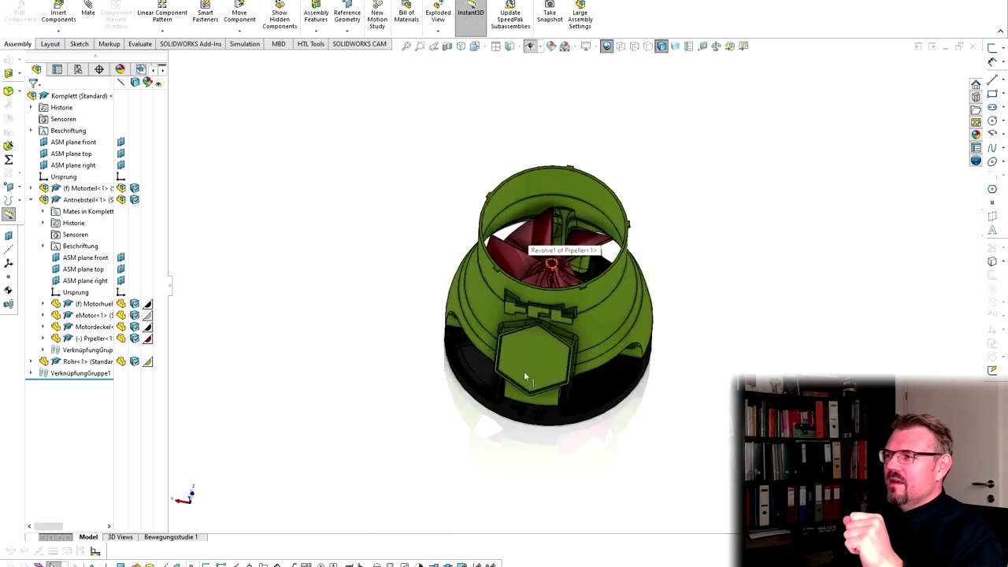
- Examine the complete assembly with the Rohr fitted, from its underside electronics to its open upper end
middle_drag(525, 371, 565, 262)
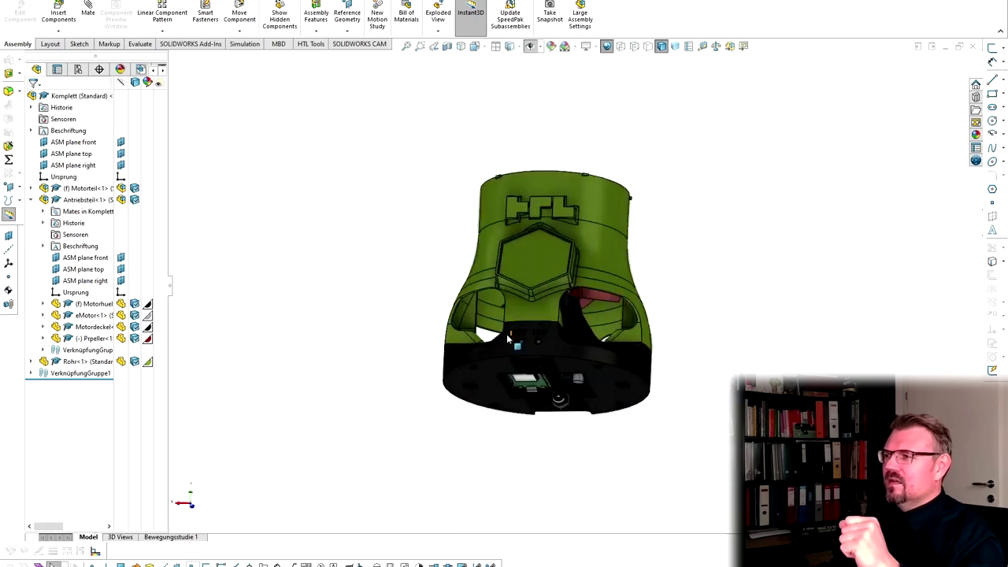
middle_drag(506, 335, 554, 234)
scroll(545, 251, down, 3)
scroll(575, 222, up, 4)
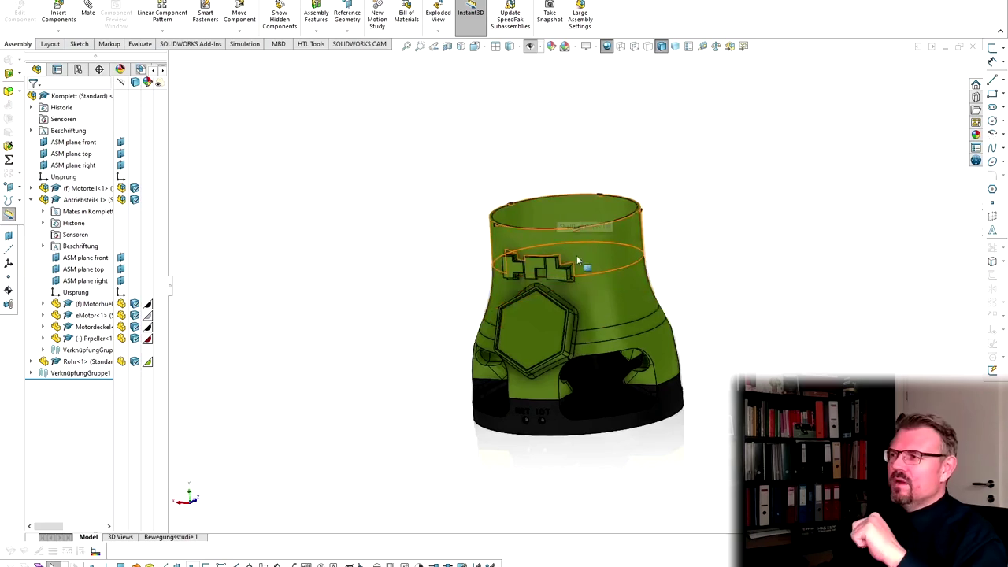
middle_drag(584, 303, 612, 307)
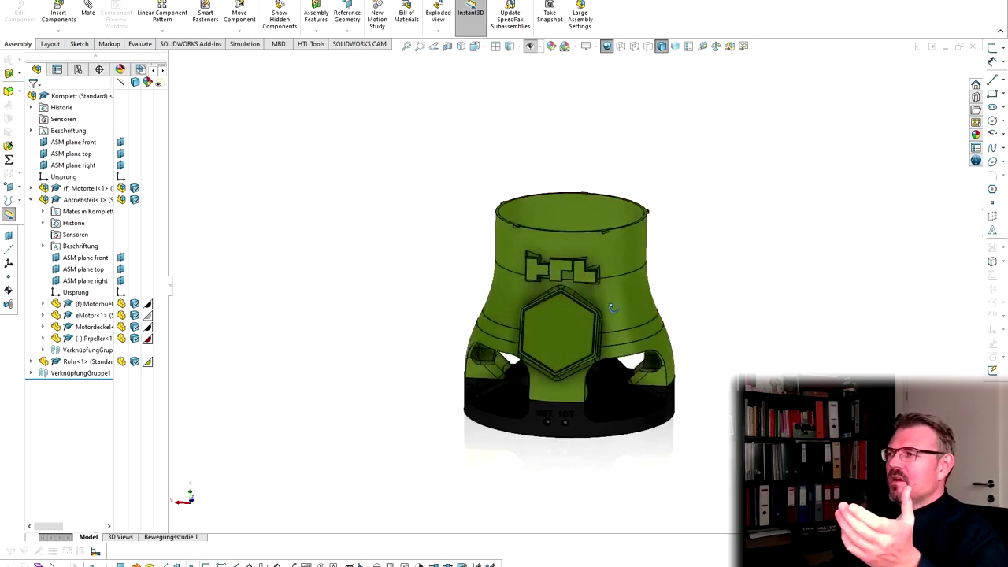
scroll(602, 284, up, 3)
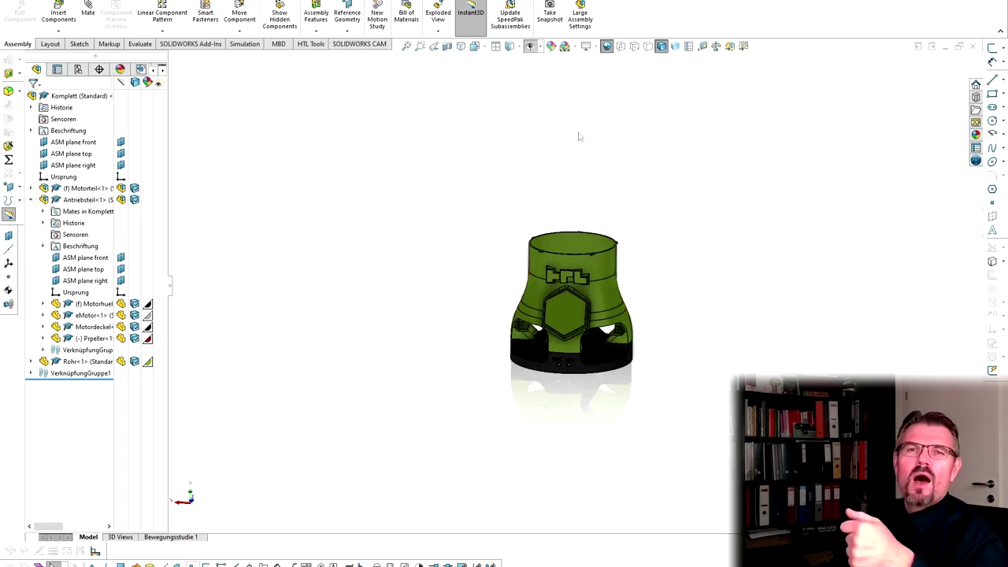
middle_drag(598, 358, 595, 381)
scroll(572, 246, down, 3)
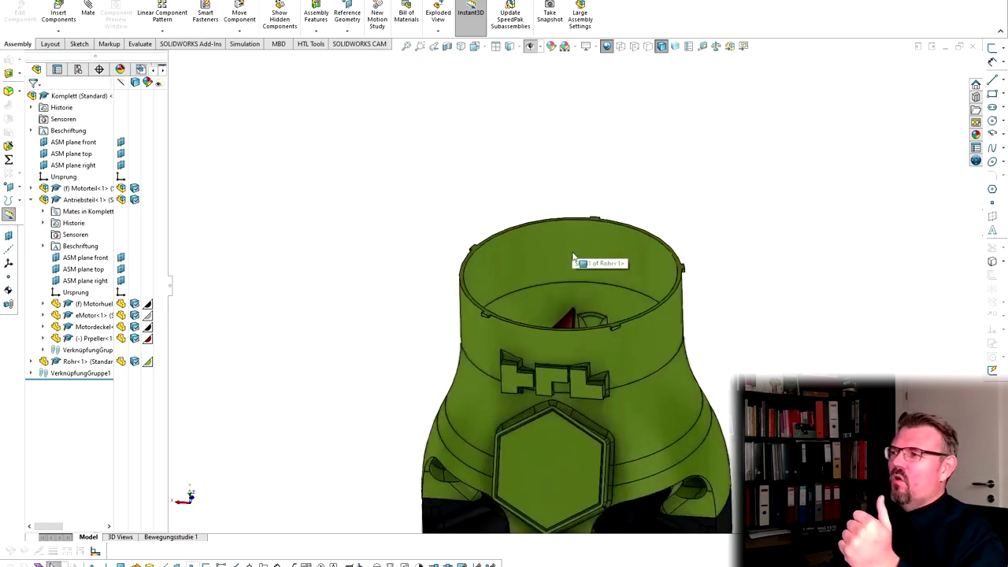
- Examine the small tabs projecting around the upper rim of the Rohr at close range
ctrl+middle_drag(740, 392, 636, 382)
middle_drag(470, 273, 474, 319)
scroll(473, 318, down, 8)
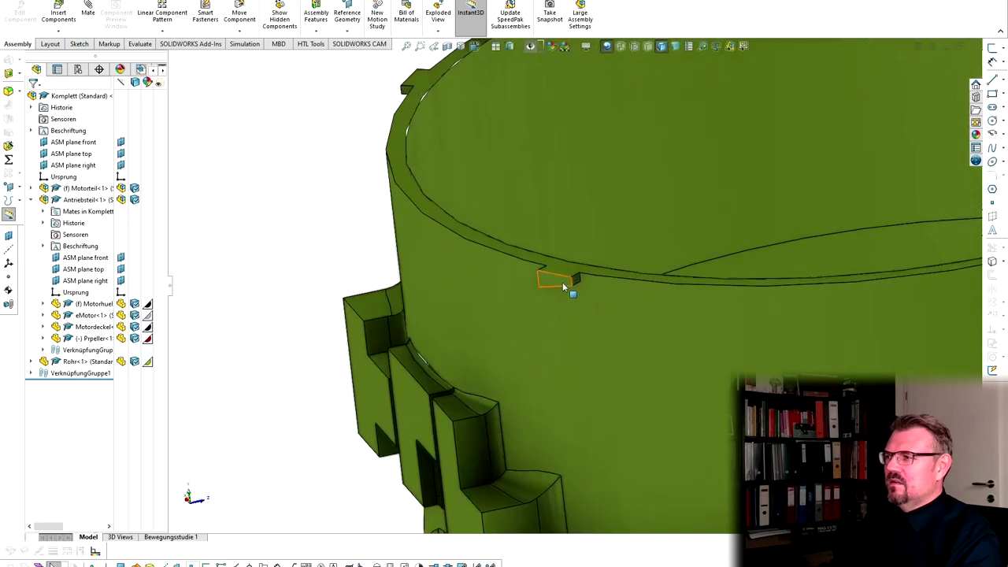
scroll(554, 283, down, 3)
scroll(576, 308, up, 5)
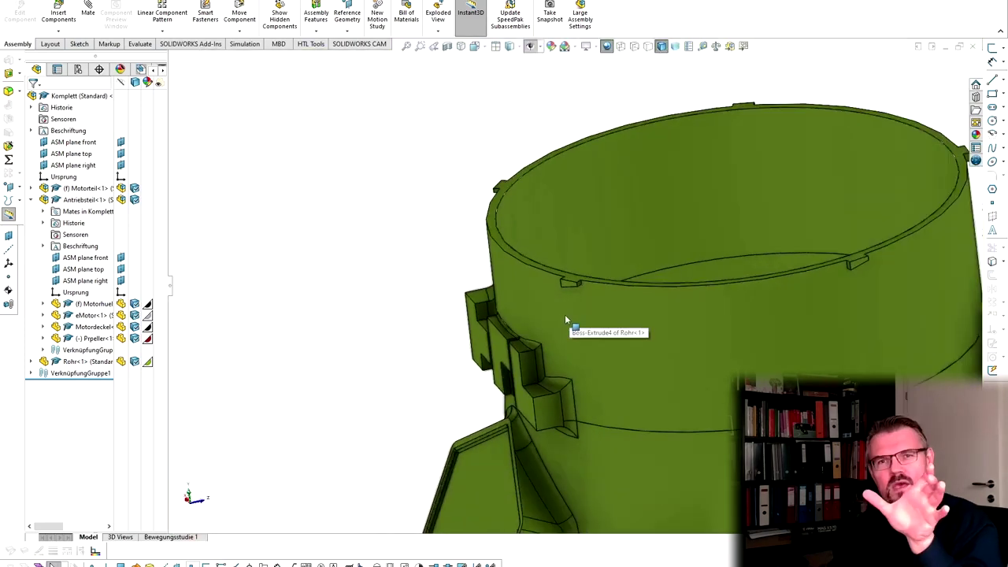
scroll(578, 312, up, 2)
- Examine the raised HTL lettering and the hexagonal recess on the Rohr, highlighting the hexagon's flat face
middle_drag(580, 309, 737, 84)
middle_drag(623, 219, 534, 380)
middle_drag(535, 427, 418, 351)
middle_drag(417, 399, 414, 433)
scroll(413, 433, up, 3)
scroll(429, 347, down, 5)
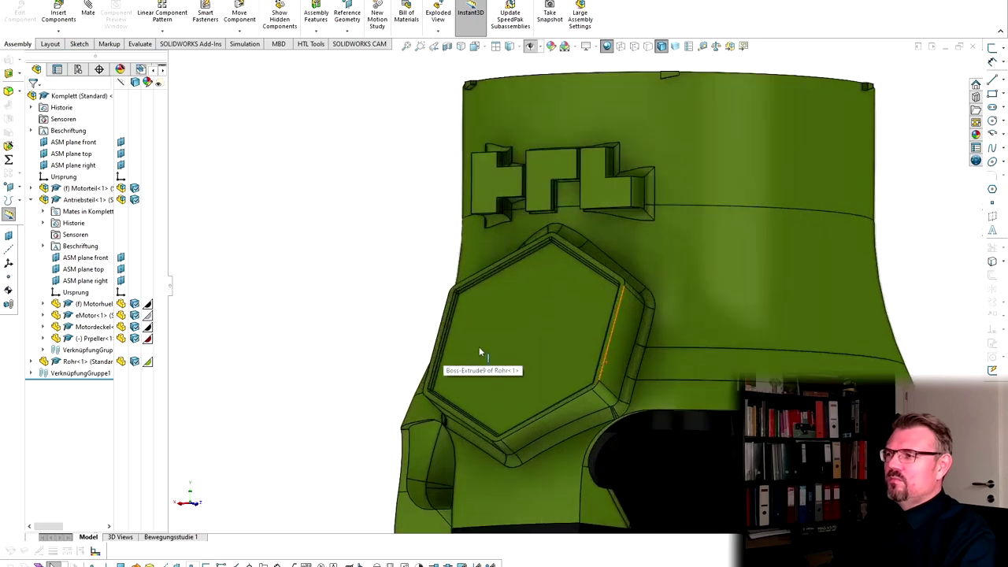
click(479, 346)
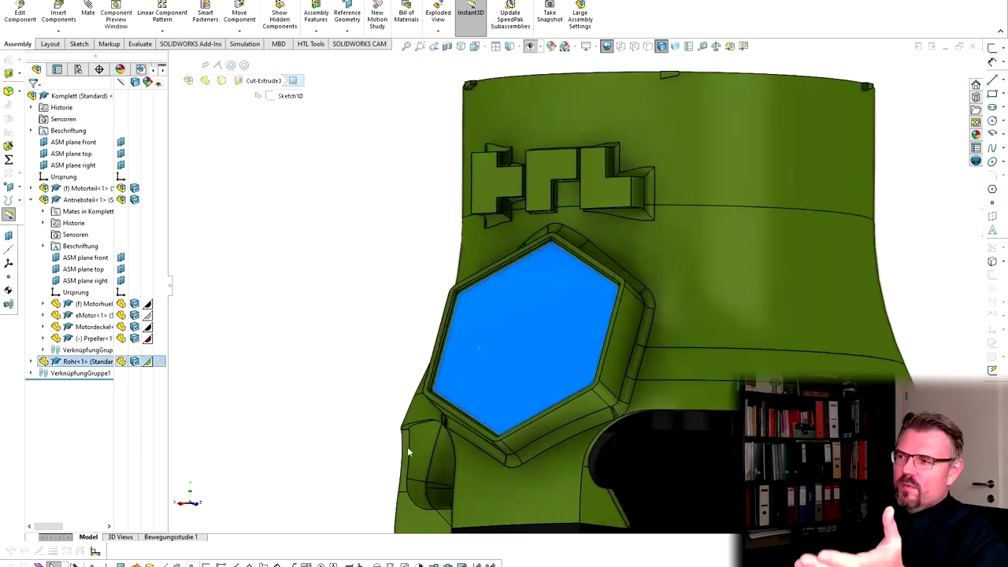
click(378, 290)
click(509, 323)
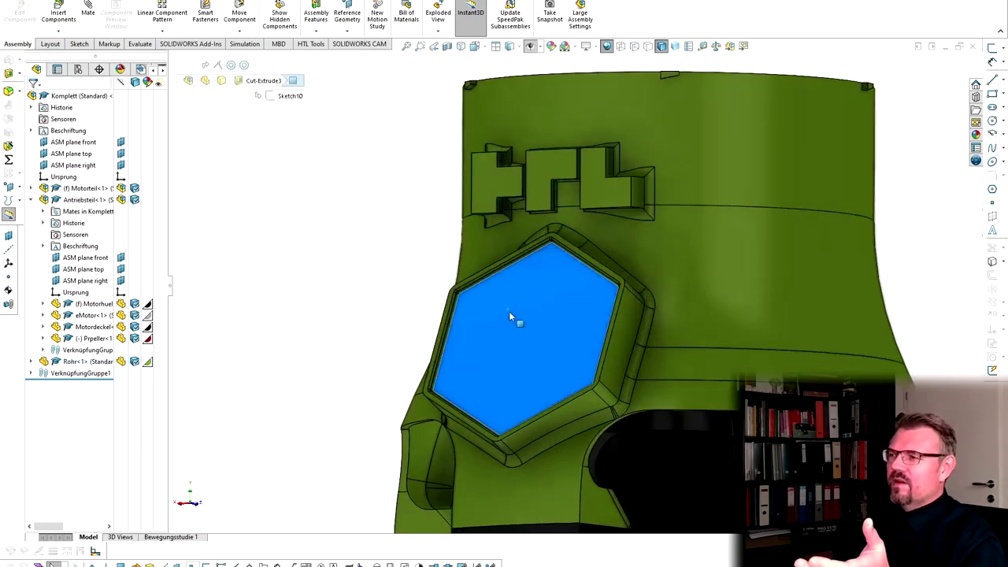
click(319, 301)
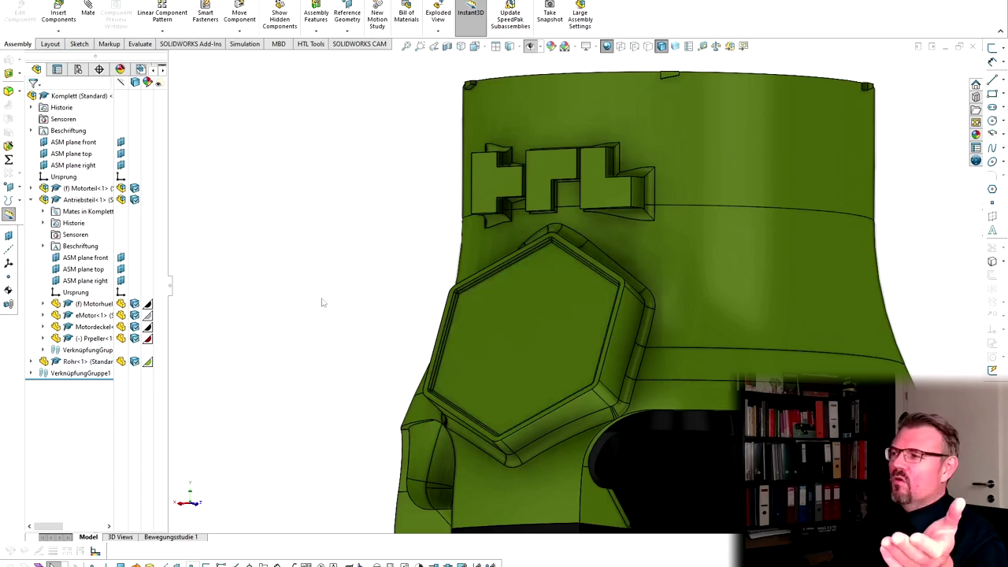
middle_drag(326, 300, 338, 342)
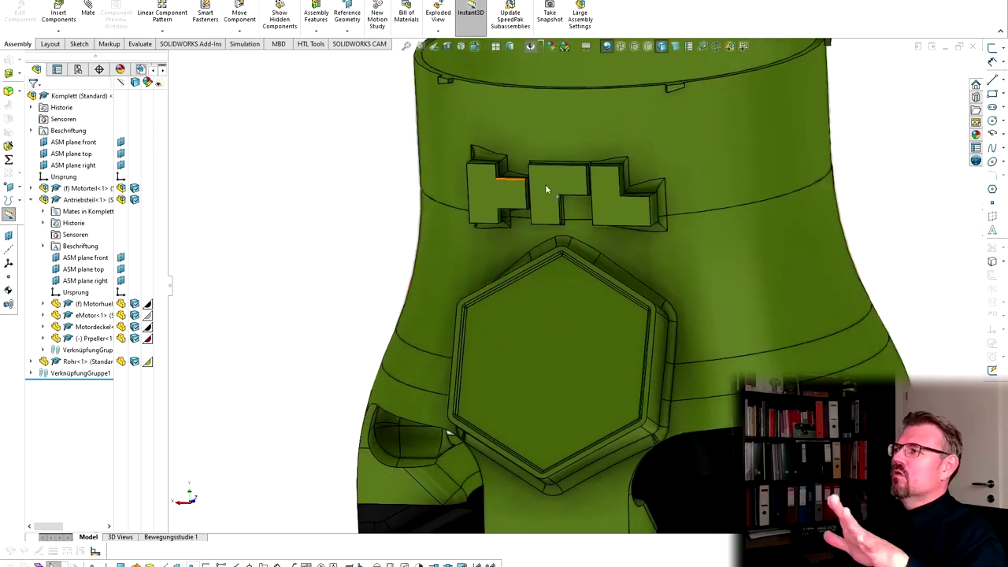
scroll(564, 333, up, 4)
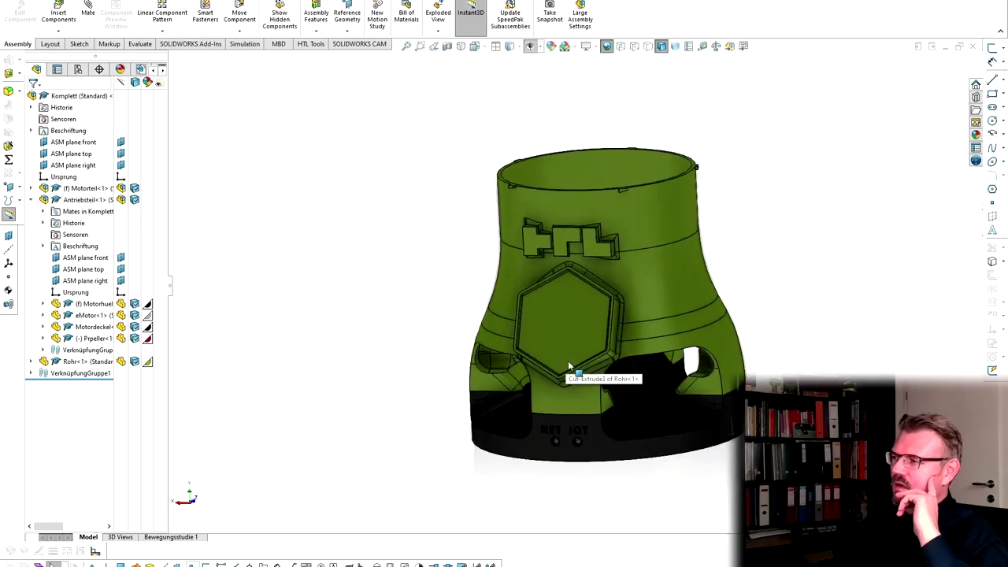
- Examine the propeller blades and hub inside the Rohr through its open upper end
middle_drag(567, 360, 533, 377)
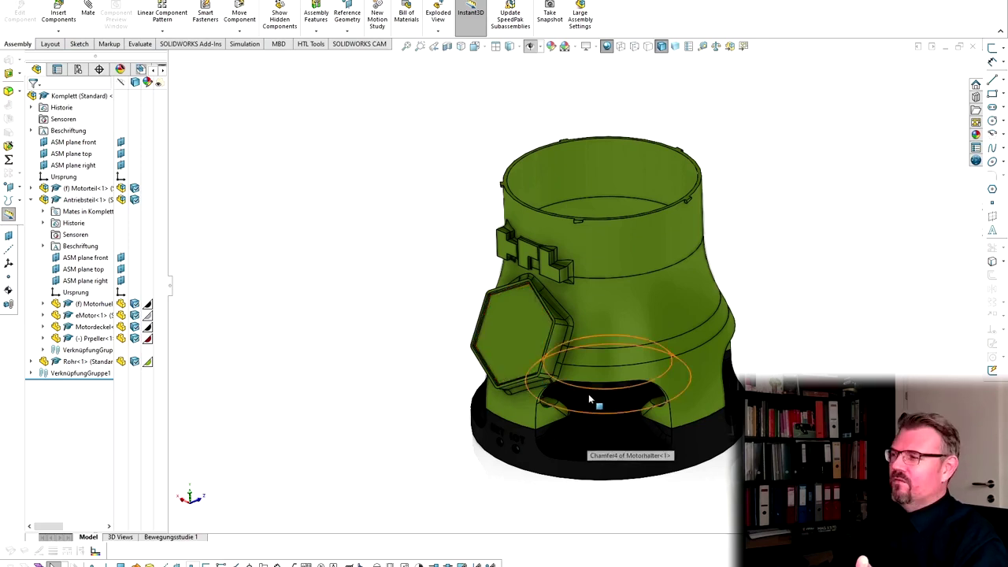
middle_drag(589, 400, 602, 455)
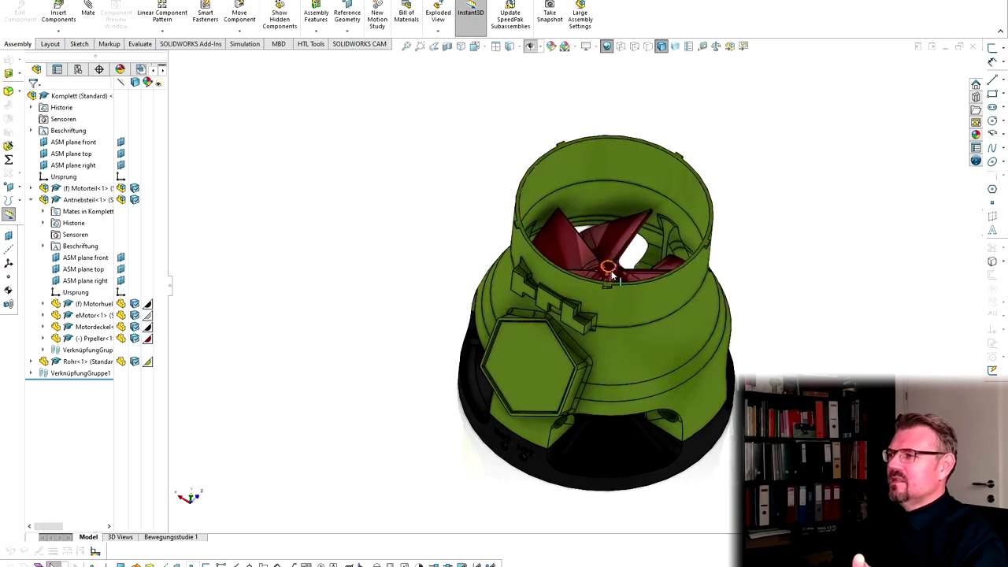
scroll(608, 268, down, 10)
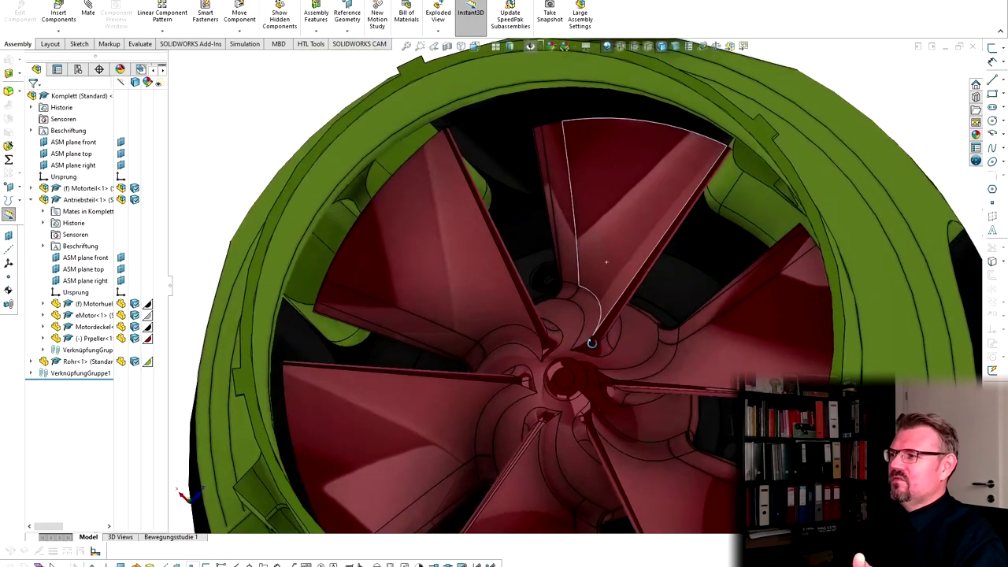
middle_drag(592, 342, 591, 328)
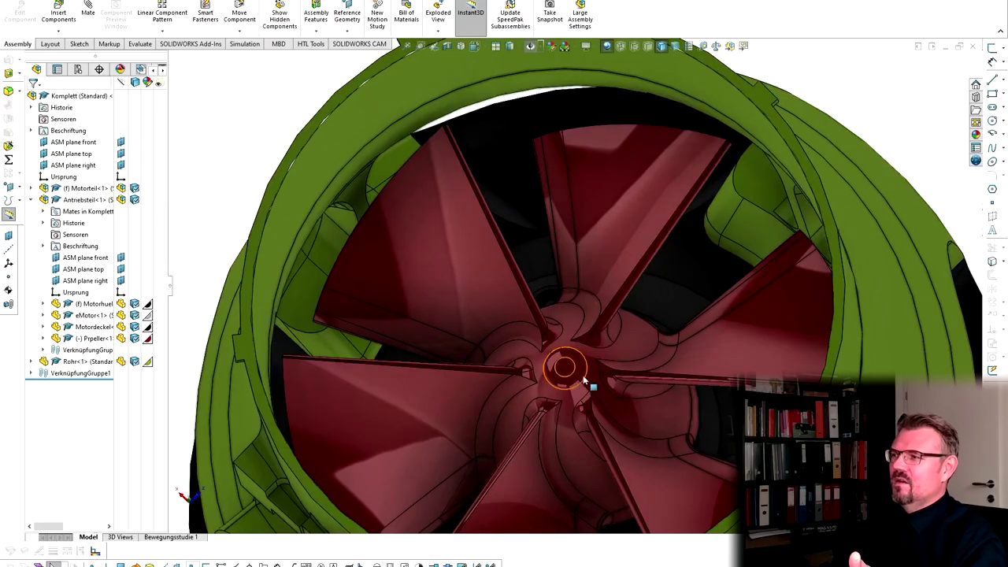
scroll(591, 370, up, 2)
middle_drag(594, 370, 525, 295)
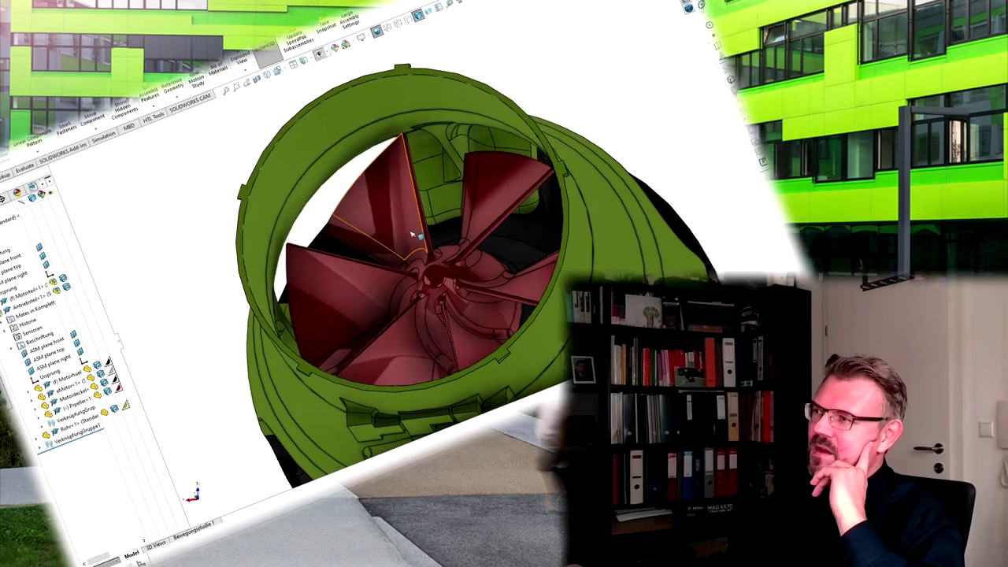
drag(410, 229, 324, 234)
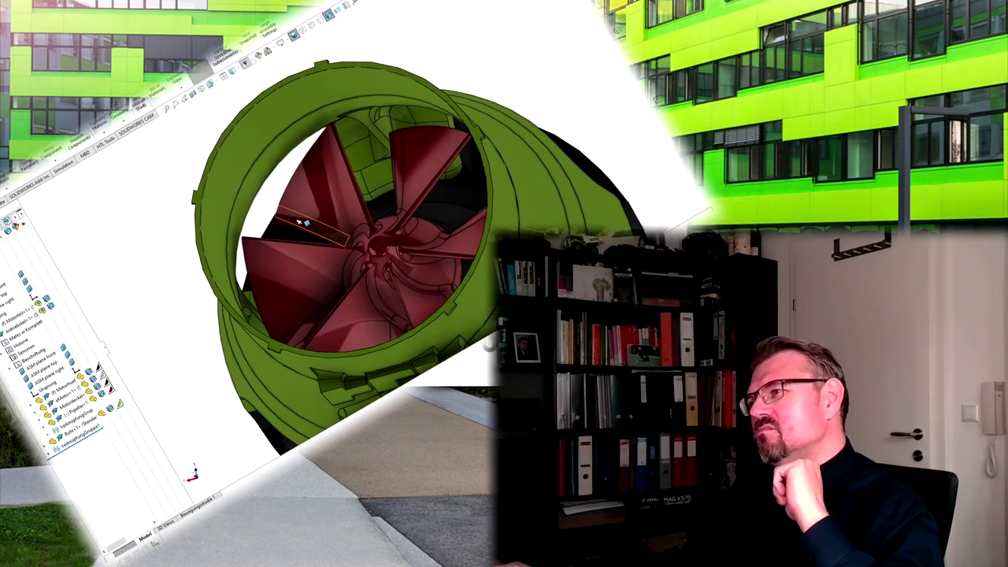